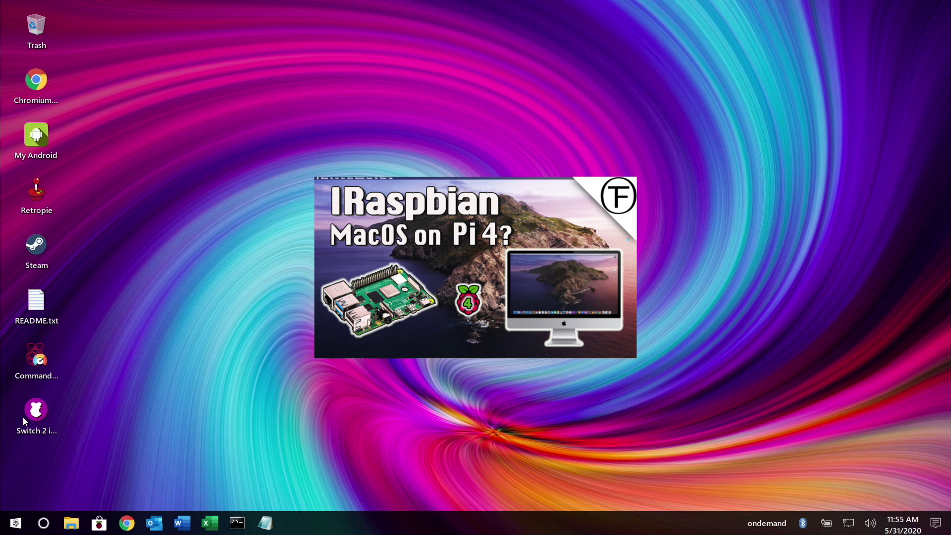
Step: Open the README text file from the desktop and scroll through it
{"action": "mouse_move", "coordinate": [36, 414]}
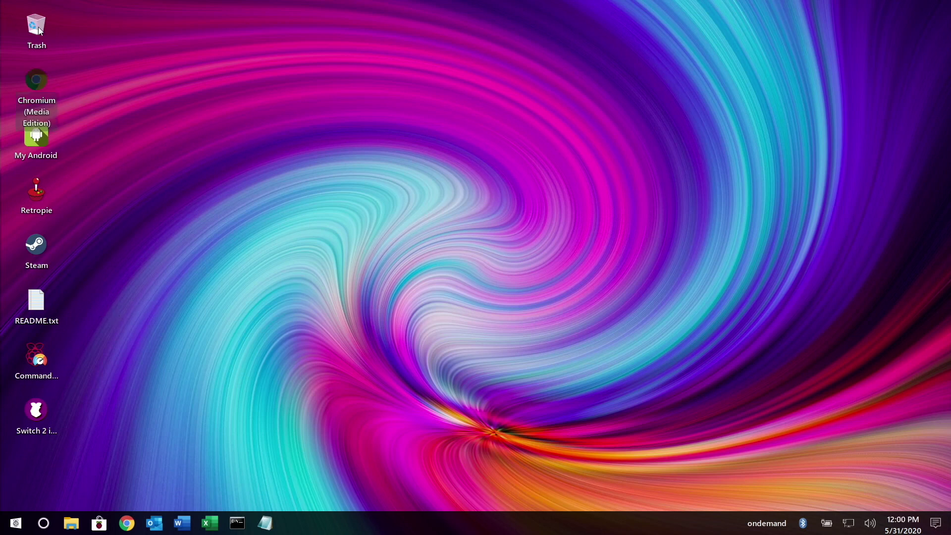
{"action": "mouse_move", "coordinate": [40, 81]}
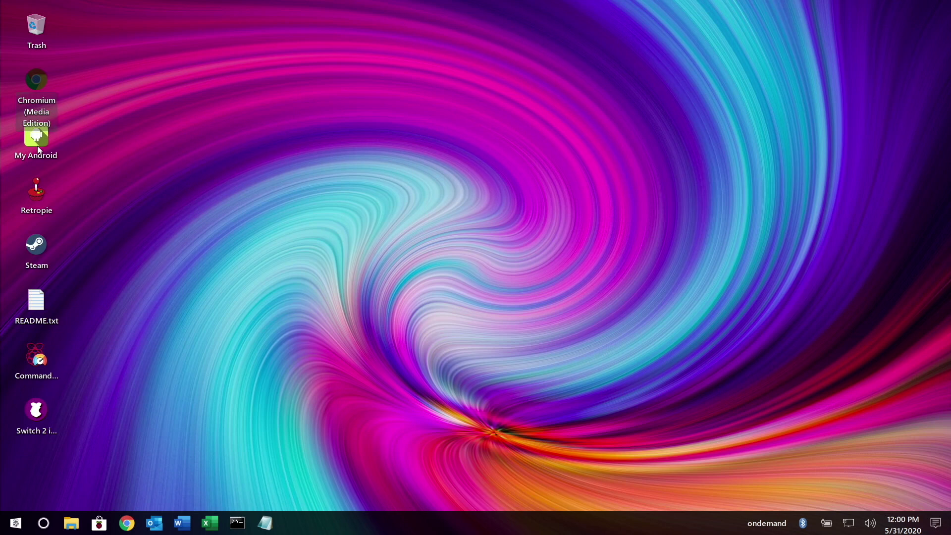
{"action": "mouse_move", "coordinate": [38, 143]}
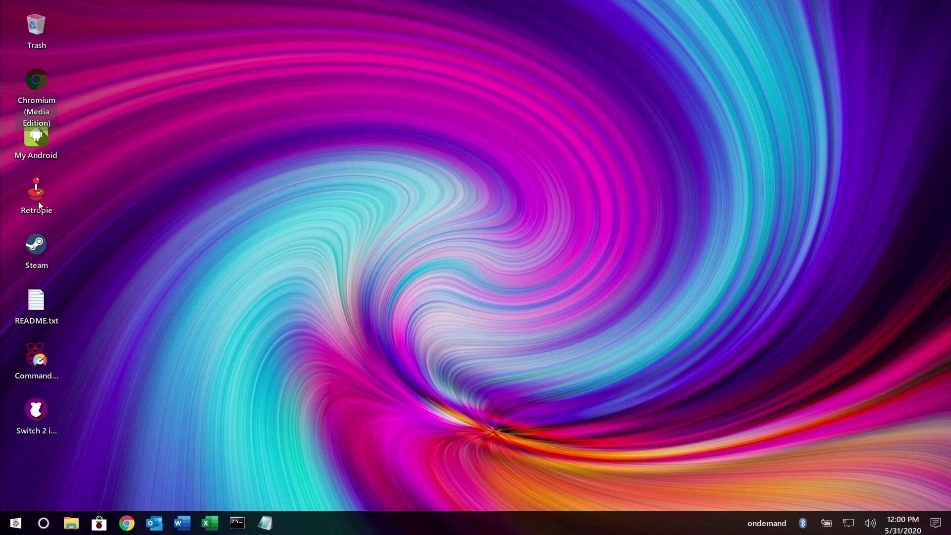
{"action": "mouse_move", "coordinate": [40, 199]}
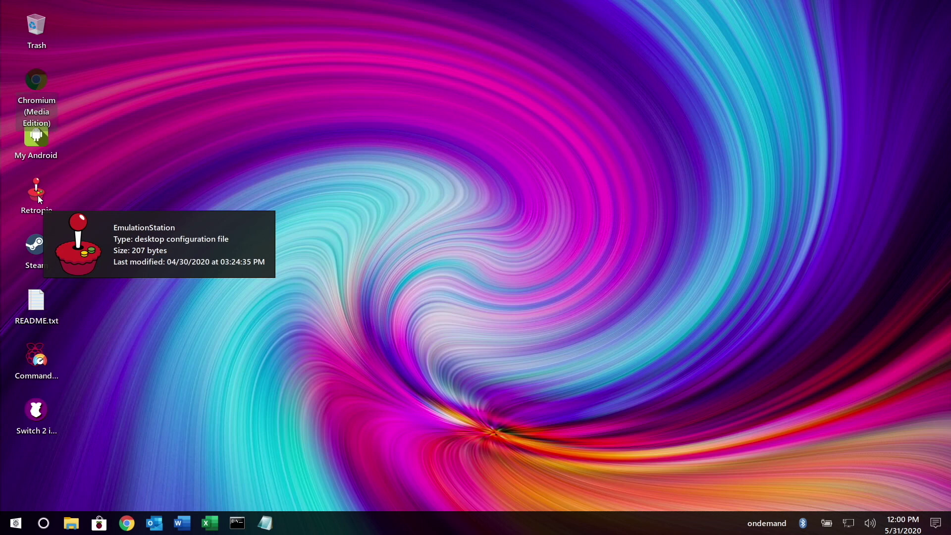
{"action": "mouse_move", "coordinate": [41, 248]}
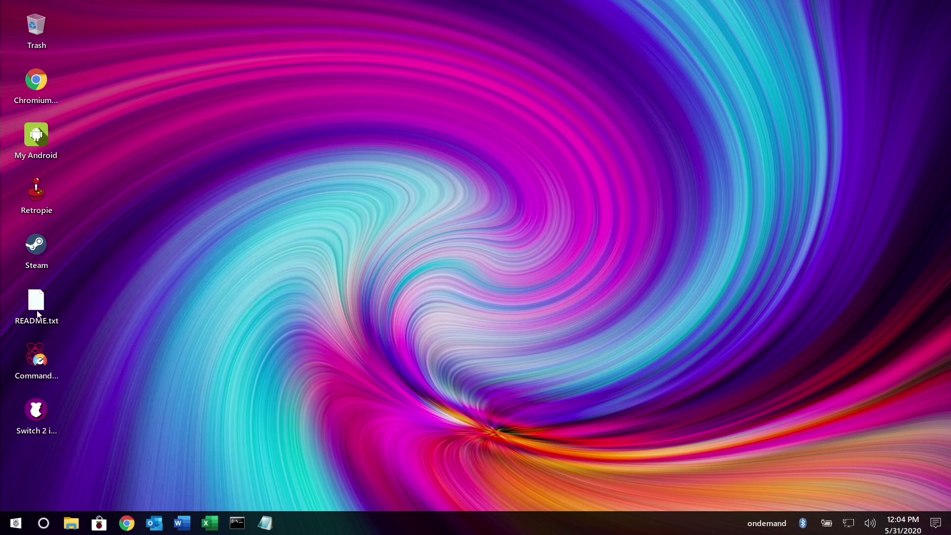
{"action": "double_click", "coordinate": [38, 313]}
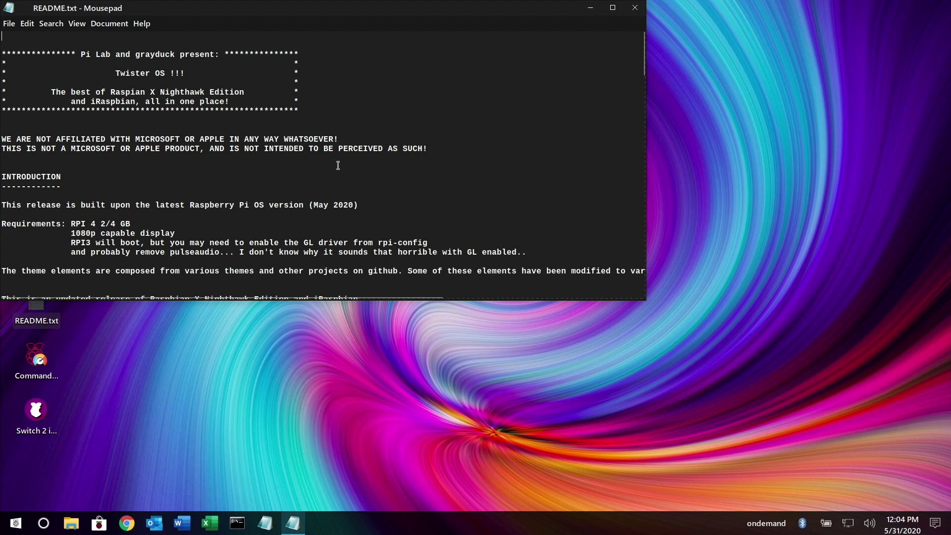
{"action": "scroll", "coordinate": [338, 166], "scroll_direction": "down", "scroll_amount": 4}
{"action": "scroll", "coordinate": [334, 180], "scroll_direction": "down", "scroll_amount": 8}
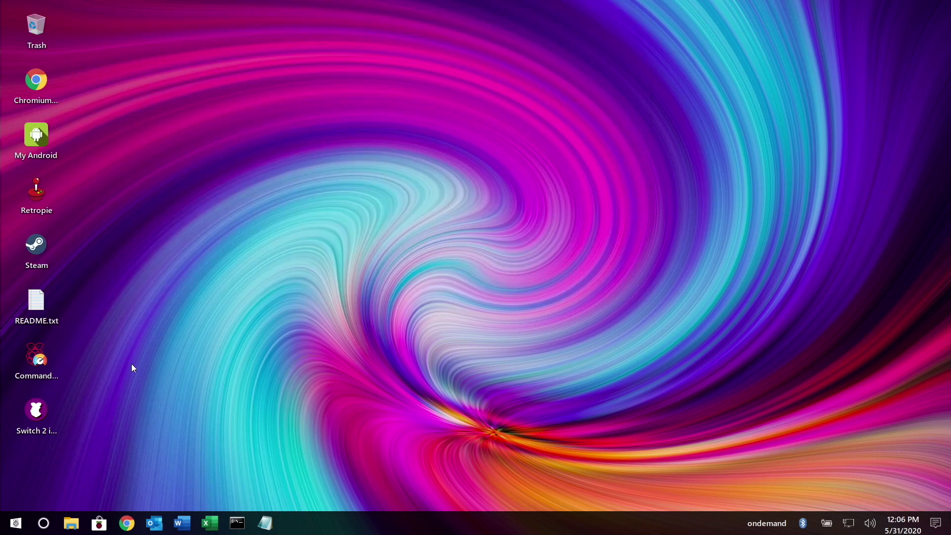
Step: View the processor details, bootloader configuration and network configuration windows
{"action": "mouse_move", "coordinate": [37, 358]}
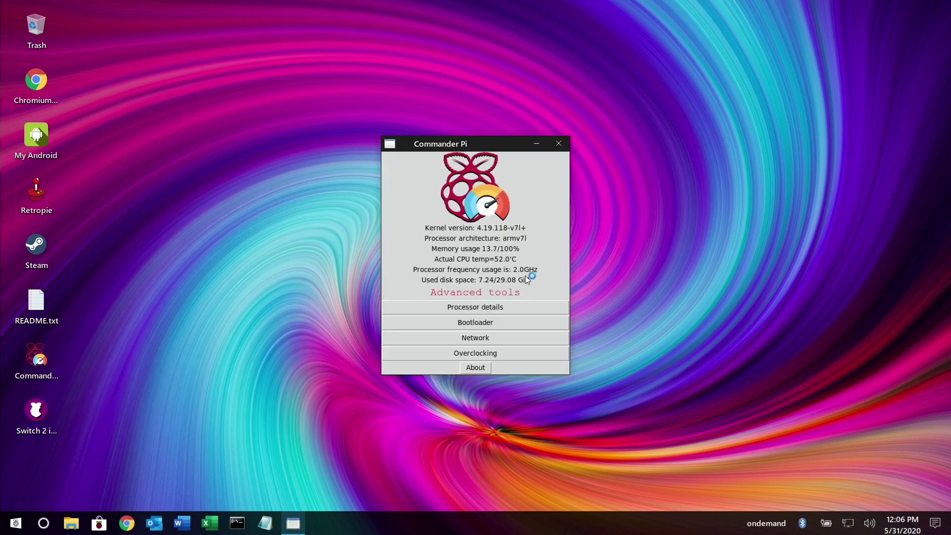
{"action": "left_click", "coordinate": [503, 306]}
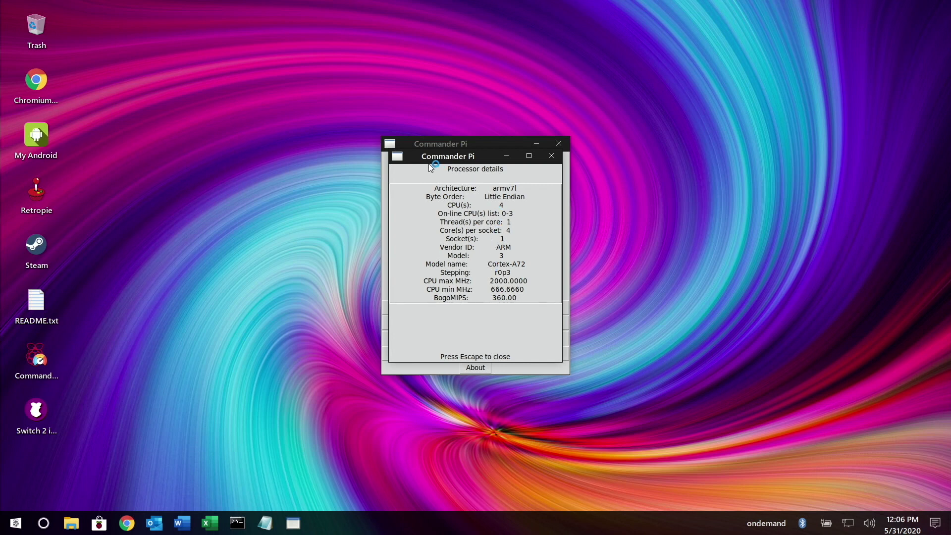
{"action": "left_click", "coordinate": [551, 156]}
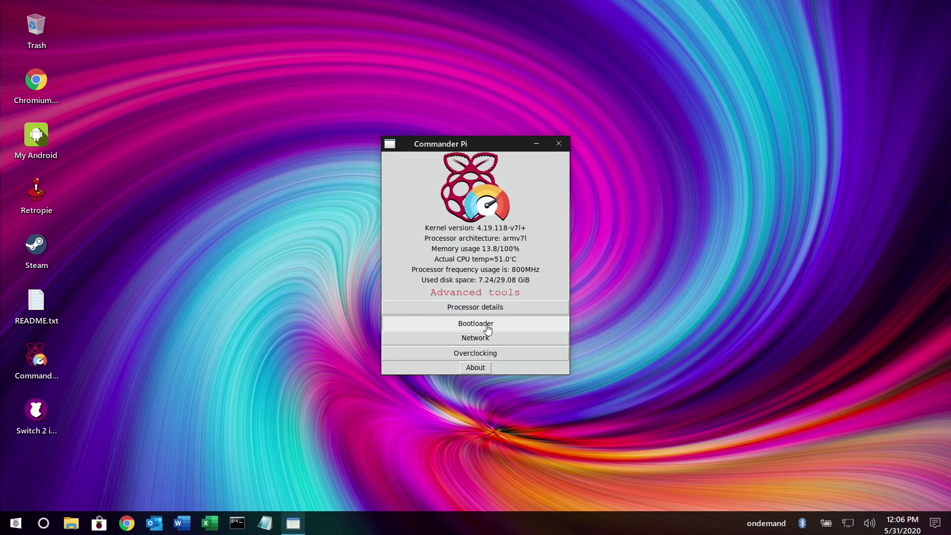
{"action": "left_click", "coordinate": [486, 325]}
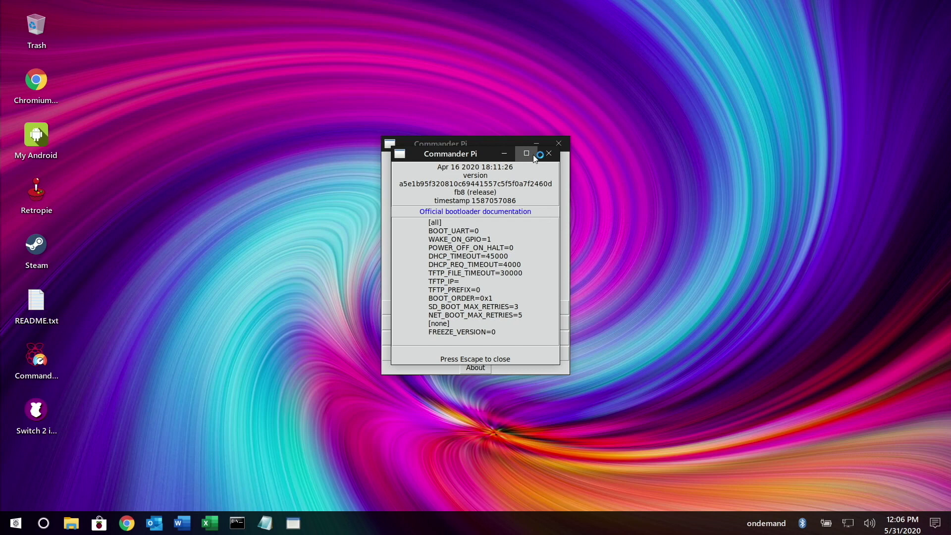
{"action": "left_click", "coordinate": [549, 153]}
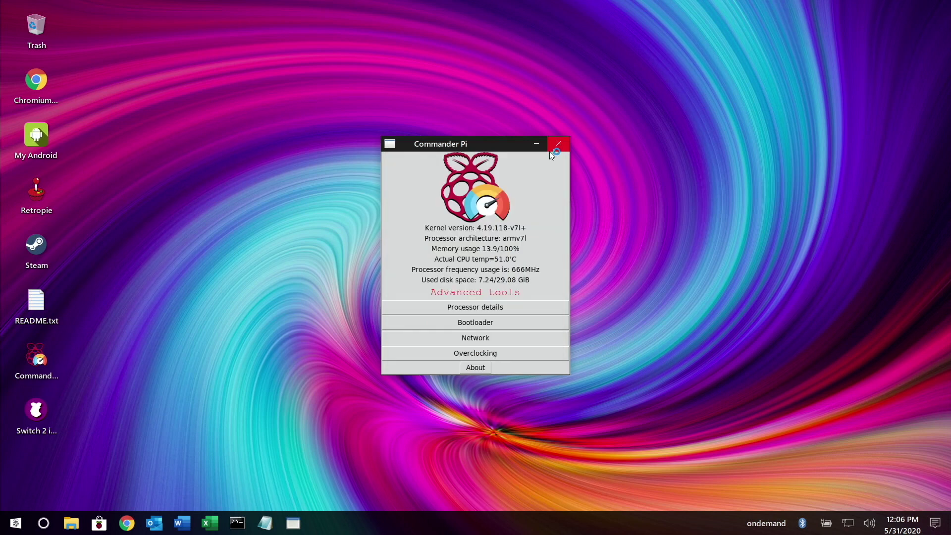
{"action": "left_click", "coordinate": [491, 341]}
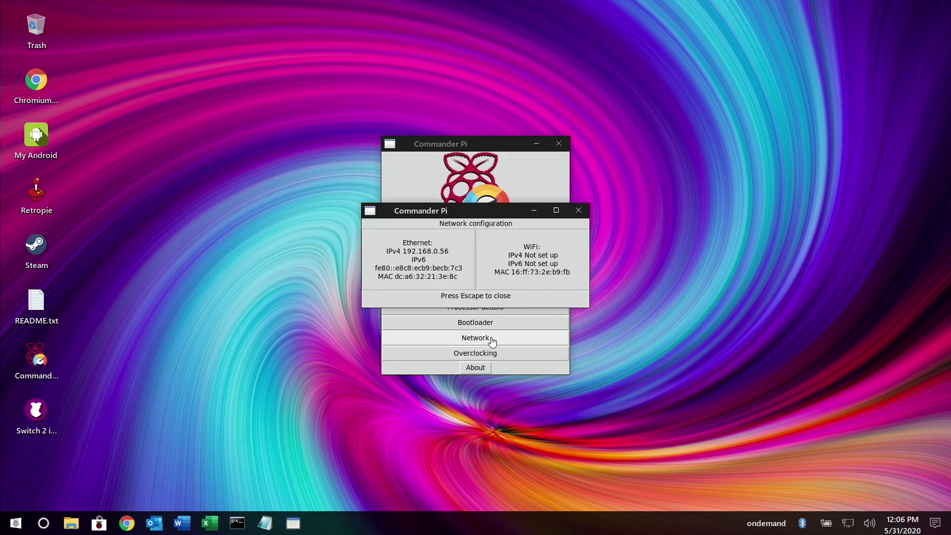
{"action": "left_click", "coordinate": [578, 209]}
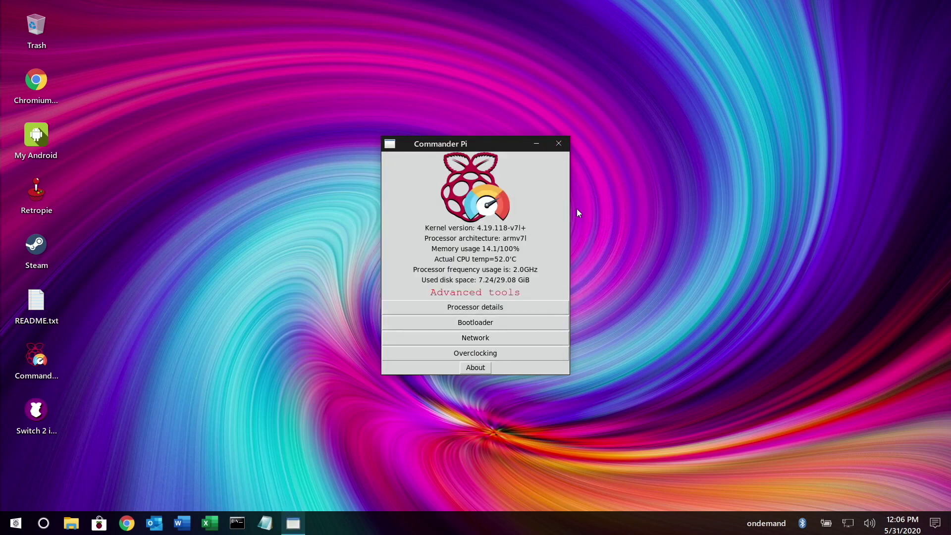
Step: Open overclocking settings, accept the risk warning and inspect arm_freq, gpu_freq and over_voltage
{"action": "left_click", "coordinate": [483, 355]}
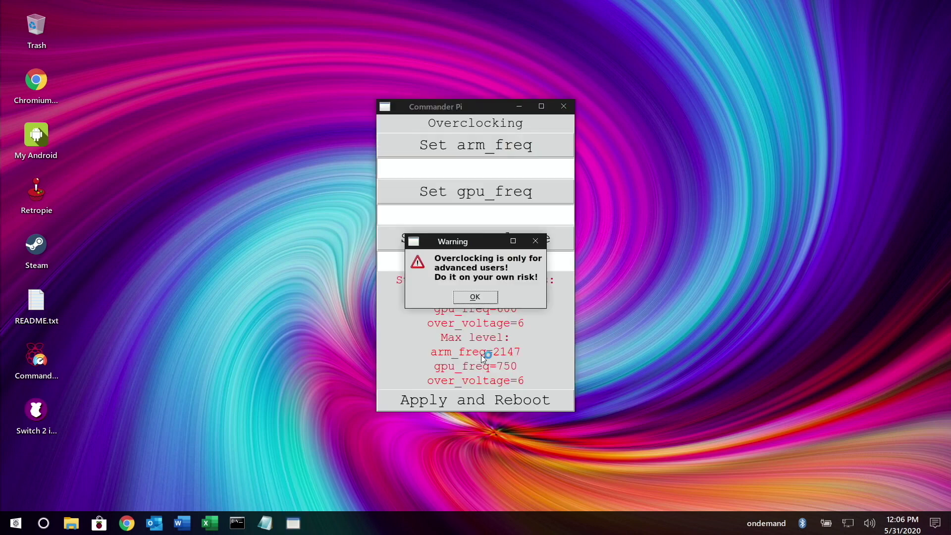
{"action": "left_click", "coordinate": [478, 298]}
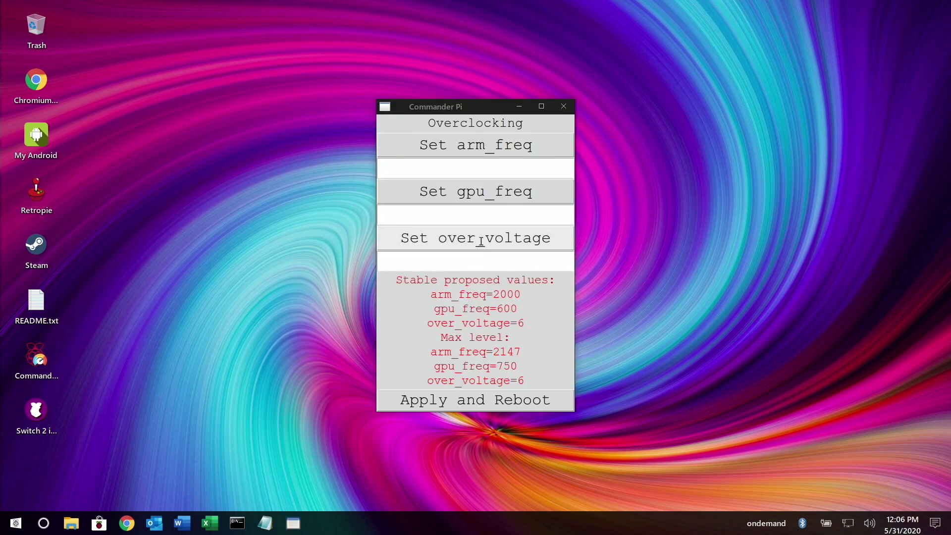
{"action": "left_click", "coordinate": [475, 168]}
{"action": "left_click", "coordinate": [478, 216]}
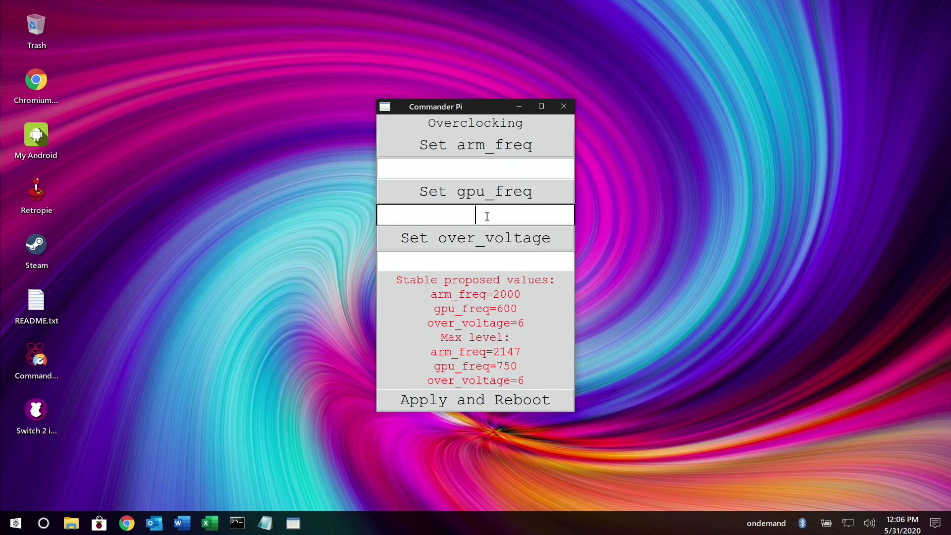
{"action": "left_click", "coordinate": [483, 258]}
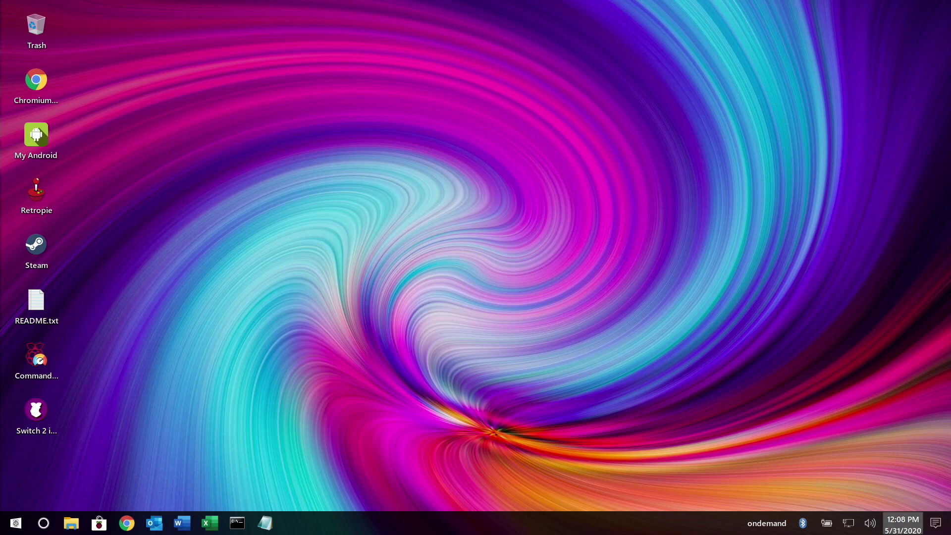
Step: Open the notification panel and review per-application notification permissions in its settings
{"action": "left_click", "coordinate": [943, 529]}
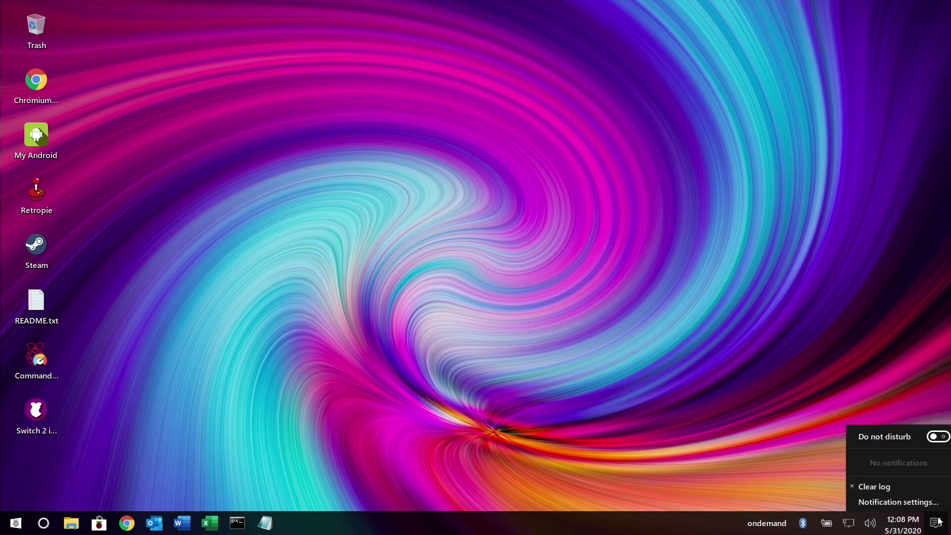
{"action": "left_click", "coordinate": [944, 443]}
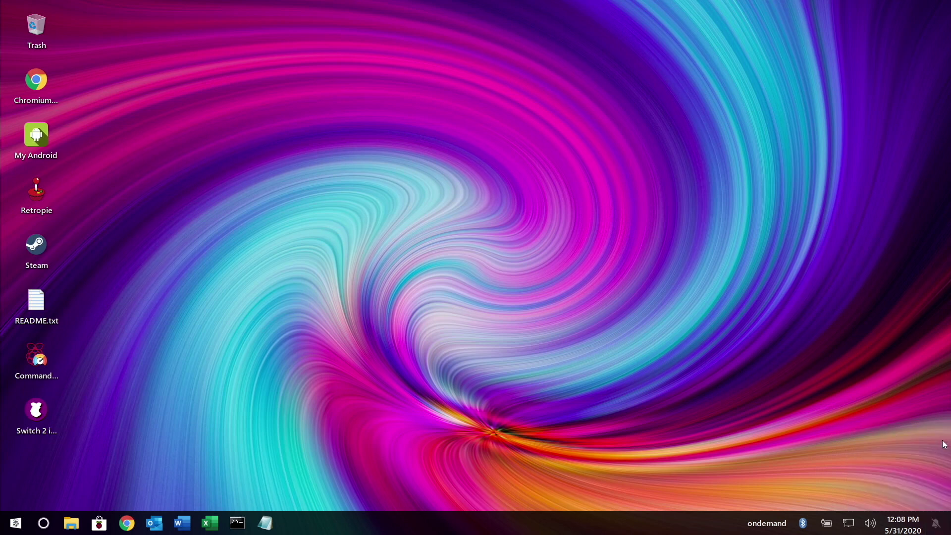
{"action": "left_click", "coordinate": [943, 526]}
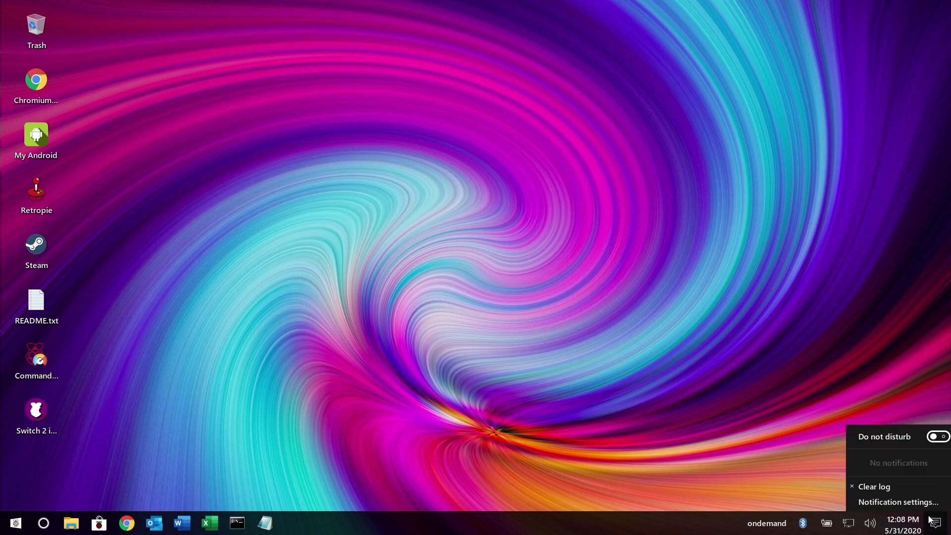
{"action": "left_click", "coordinate": [918, 504]}
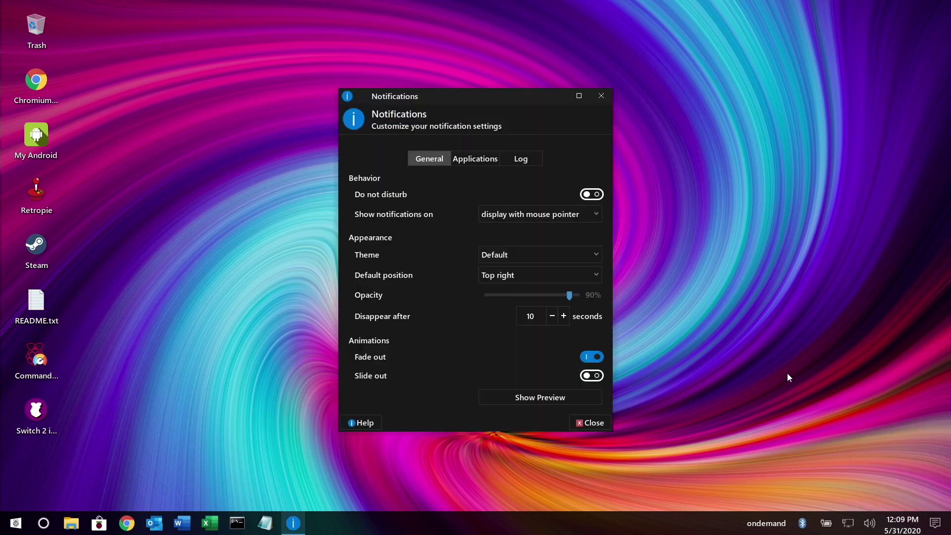
{"action": "left_click", "coordinate": [472, 158]}
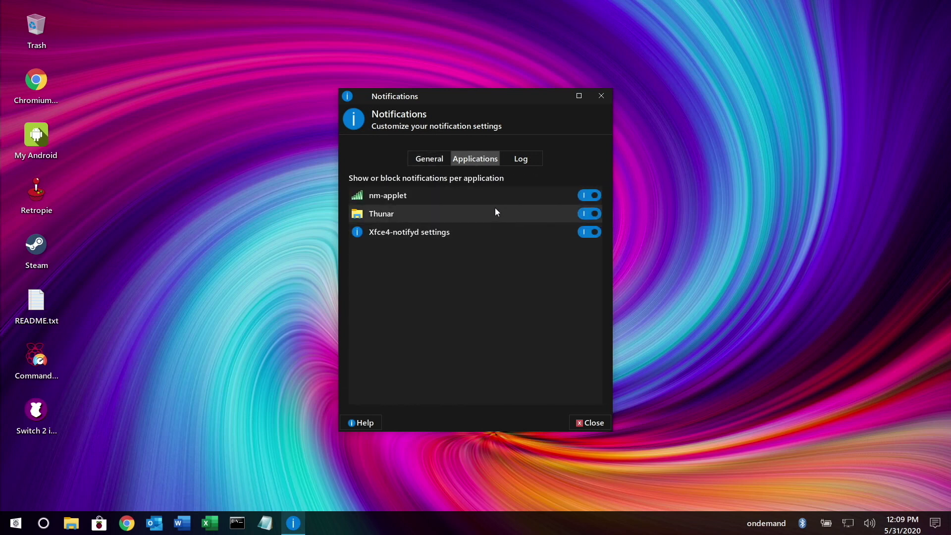
{"action": "key", "text": "Escape"}
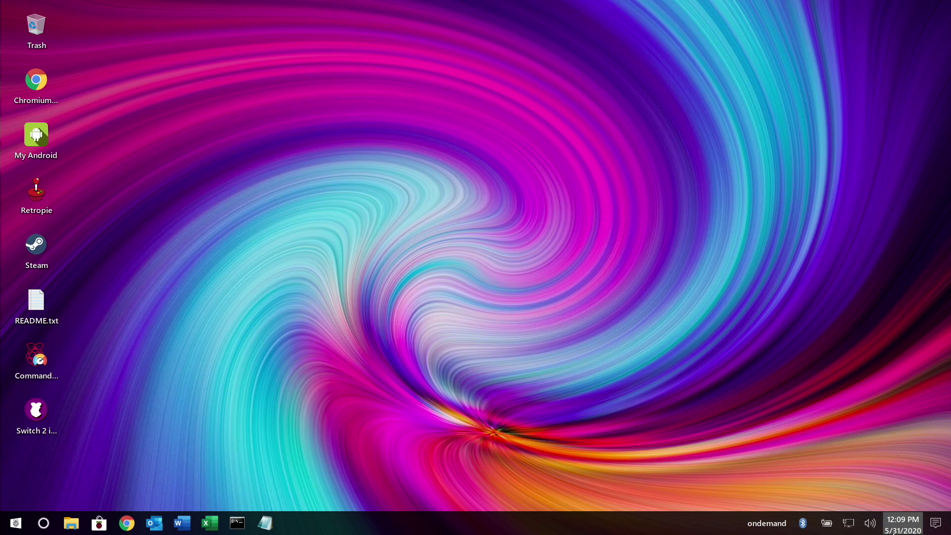
Step: Check the month calendar, then review playback and recording sources in the audio mixer
{"action": "left_click", "coordinate": [899, 529]}
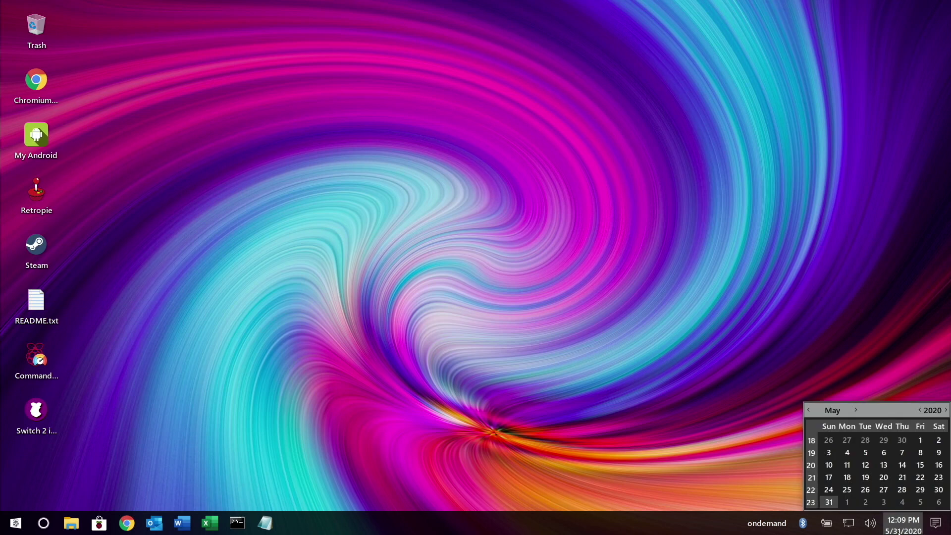
{"action": "left_click", "coordinate": [869, 528]}
{"action": "left_click", "coordinate": [868, 529]}
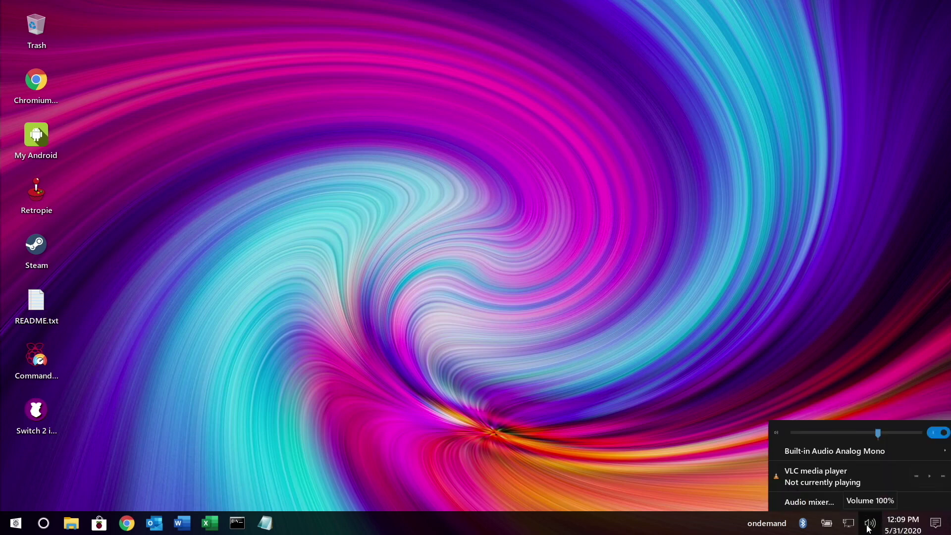
{"action": "left_click", "coordinate": [822, 501]}
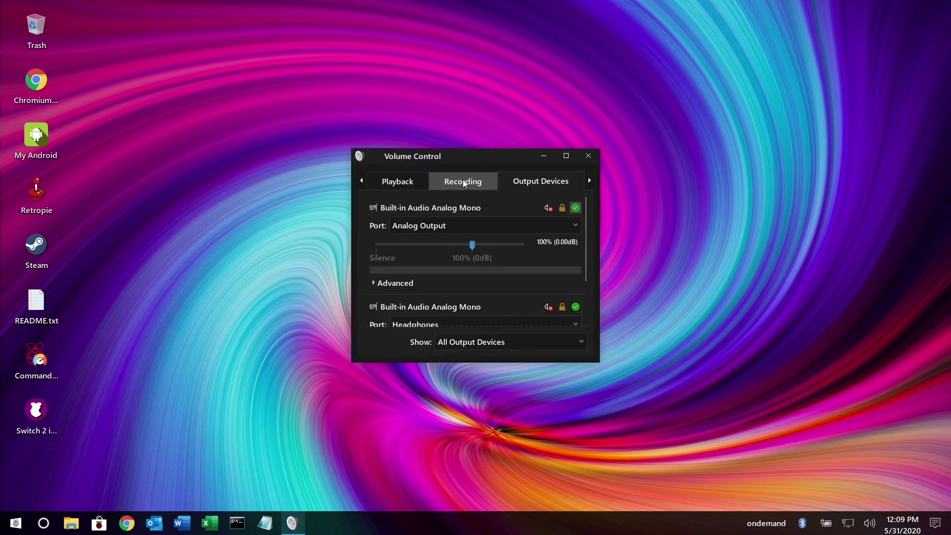
{"action": "left_click", "coordinate": [395, 180]}
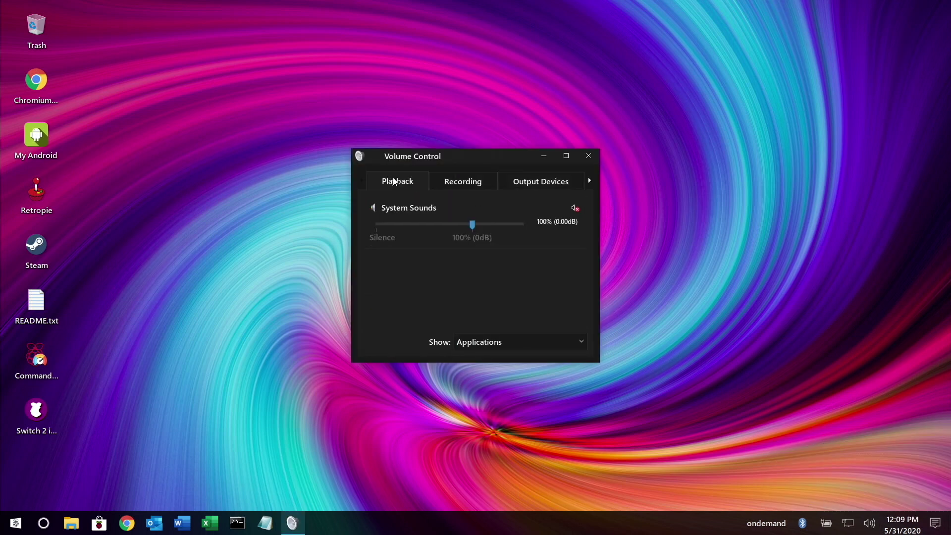
{"action": "left_click", "coordinate": [462, 183]}
{"action": "left_click", "coordinate": [585, 156]}
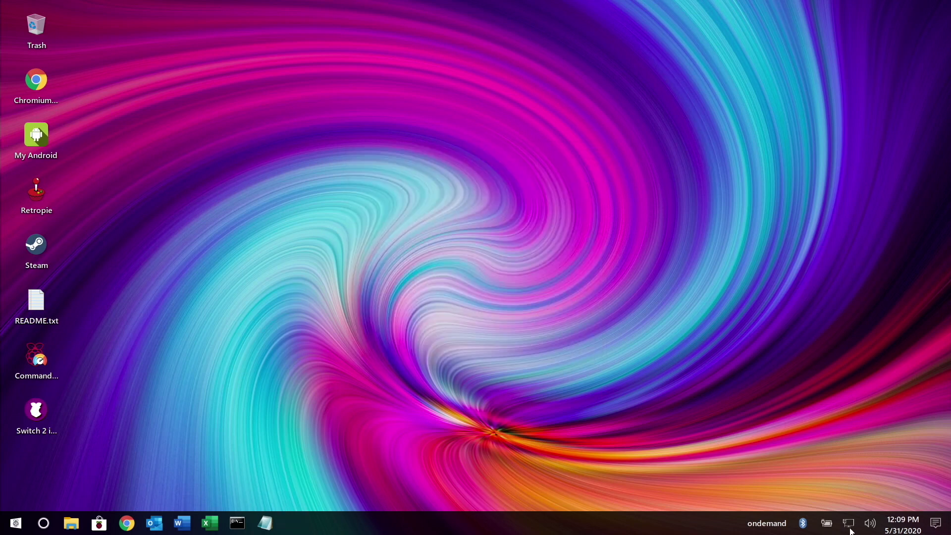
Step: Check network connections, wireless device batteries and the system power saving settings
{"action": "left_click", "coordinate": [850, 531]}
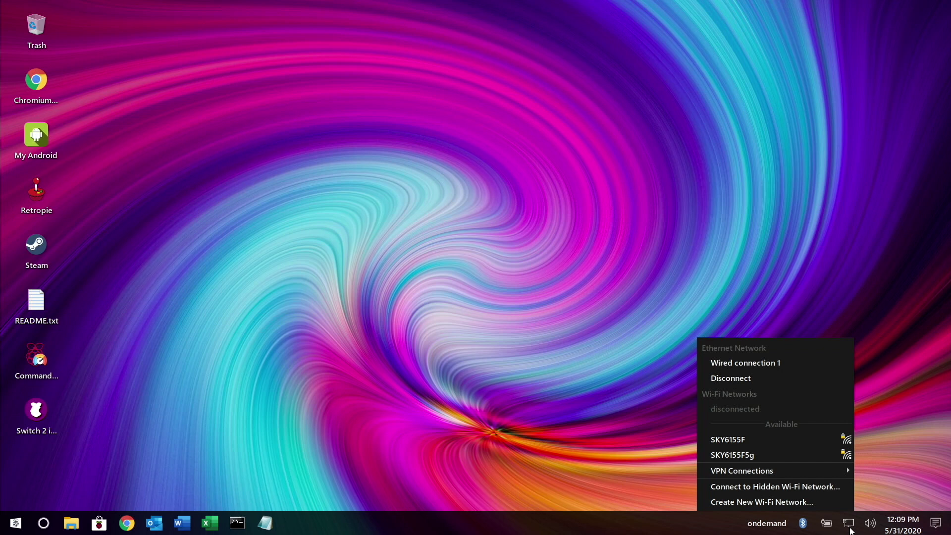
{"action": "left_click", "coordinate": [827, 524]}
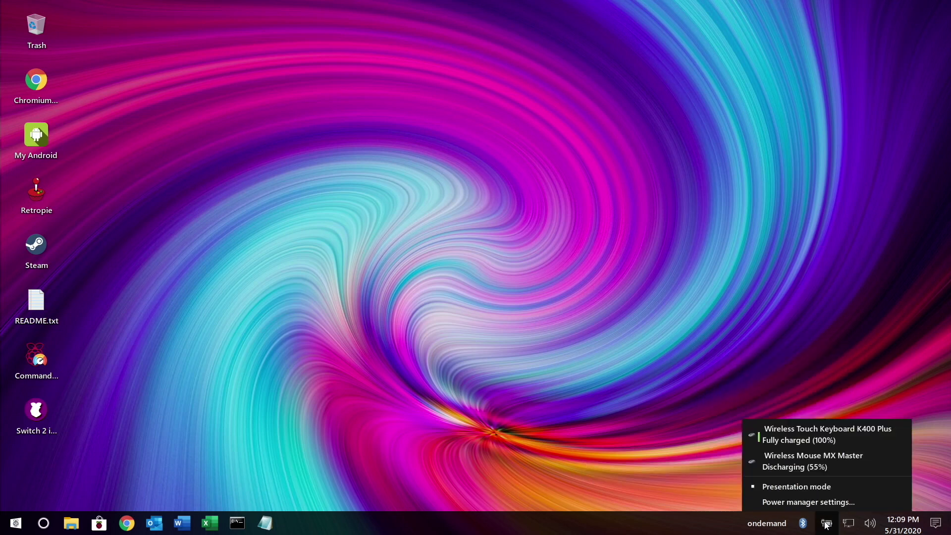
{"action": "left_click", "coordinate": [827, 525]}
{"action": "left_click", "coordinate": [826, 524]}
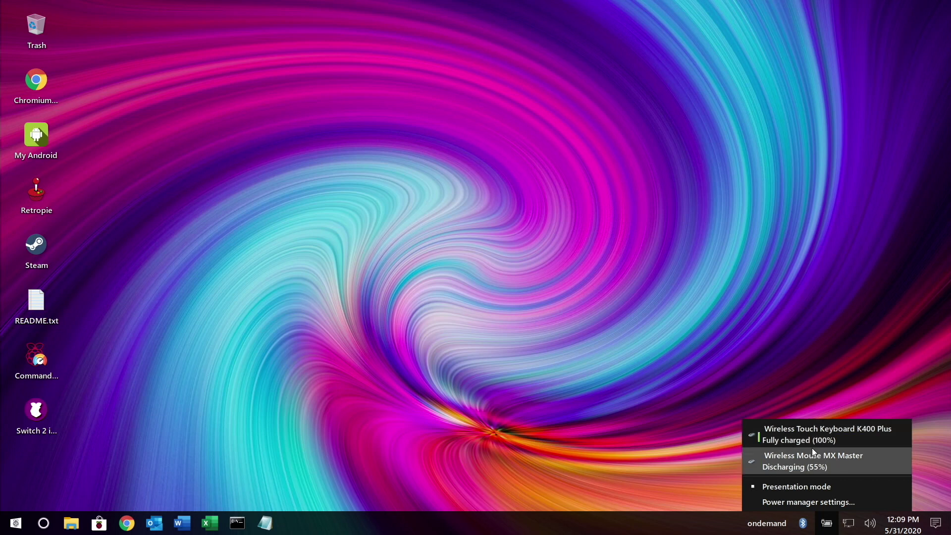
{"action": "left_click", "coordinate": [813, 504]}
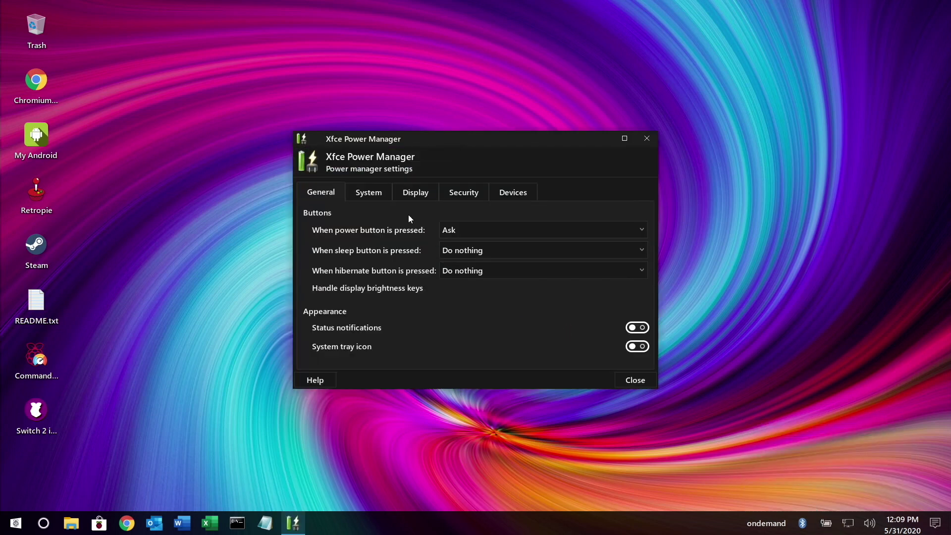
{"action": "left_click", "coordinate": [370, 190]}
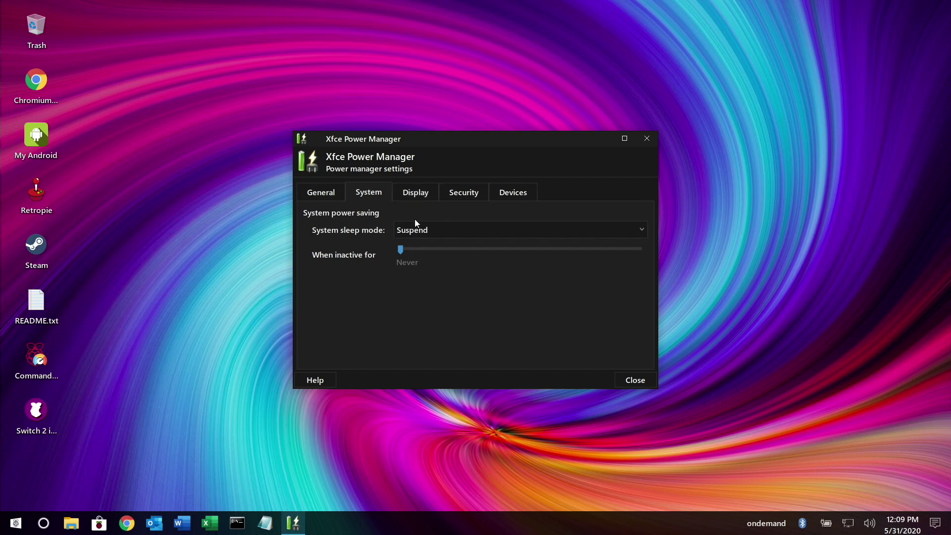
{"action": "left_click", "coordinate": [646, 140]}
Step: Look at Bluetooth options and the CPU overview, keeping CPU 0 at 666 MHz, ondemand
{"action": "right_click", "coordinate": [802, 523]}
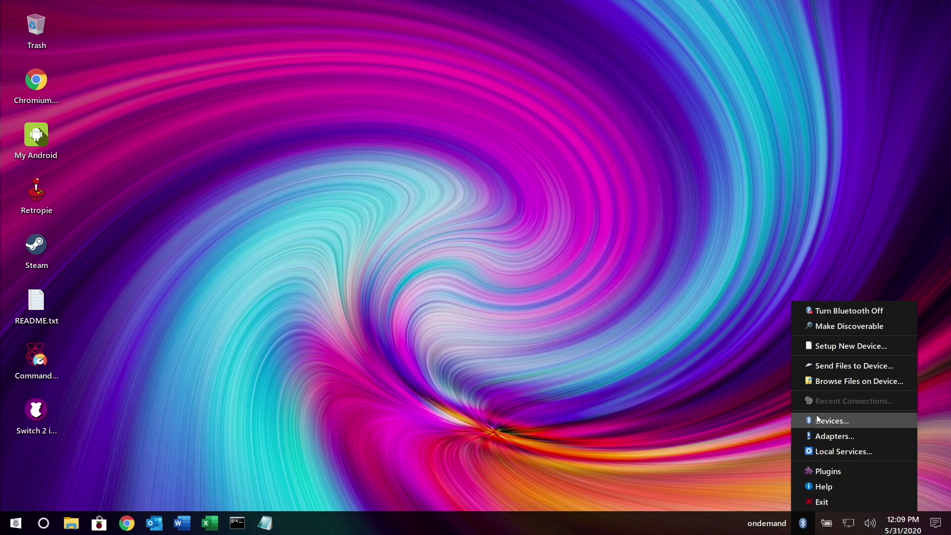
{"action": "left_click", "coordinate": [806, 327]}
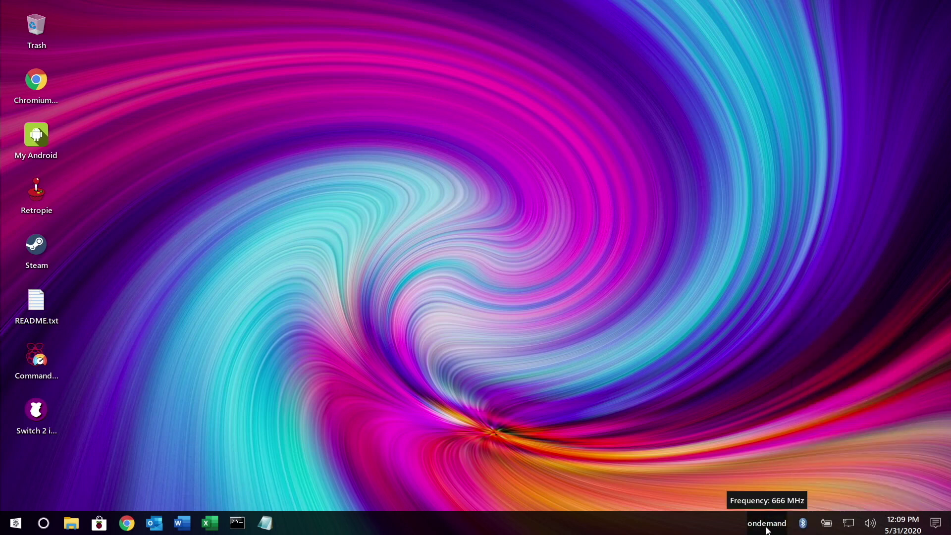
{"action": "left_click", "coordinate": [767, 525]}
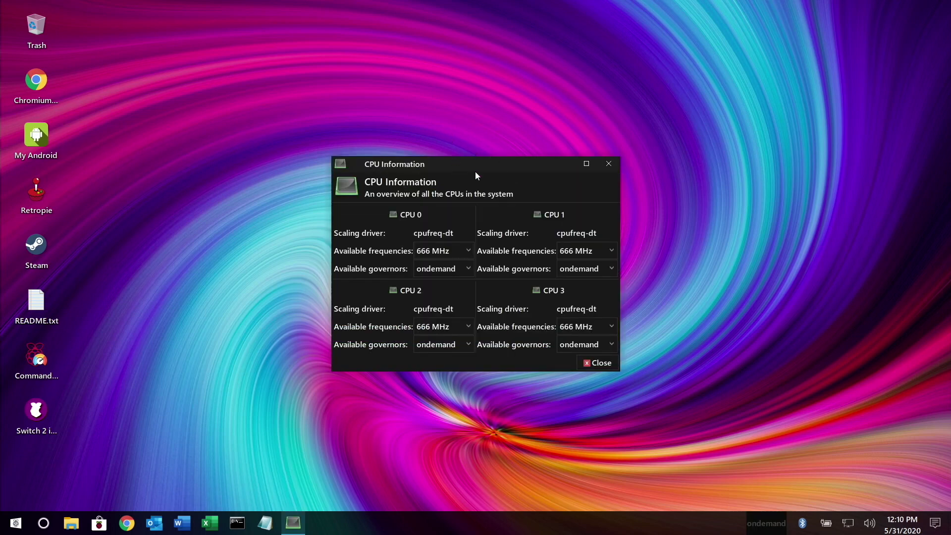
{"action": "left_click", "coordinate": [459, 254]}
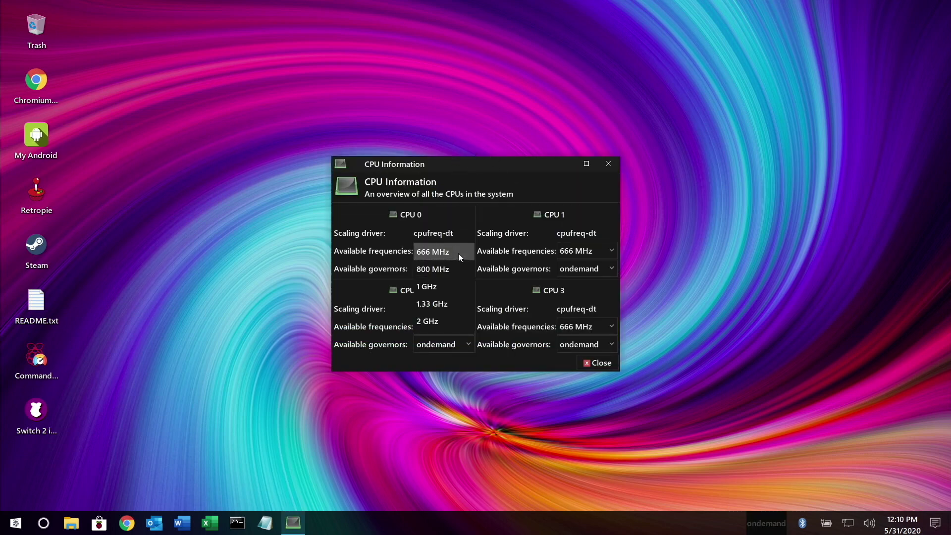
{"action": "left_click", "coordinate": [459, 254]}
{"action": "left_click", "coordinate": [460, 268]}
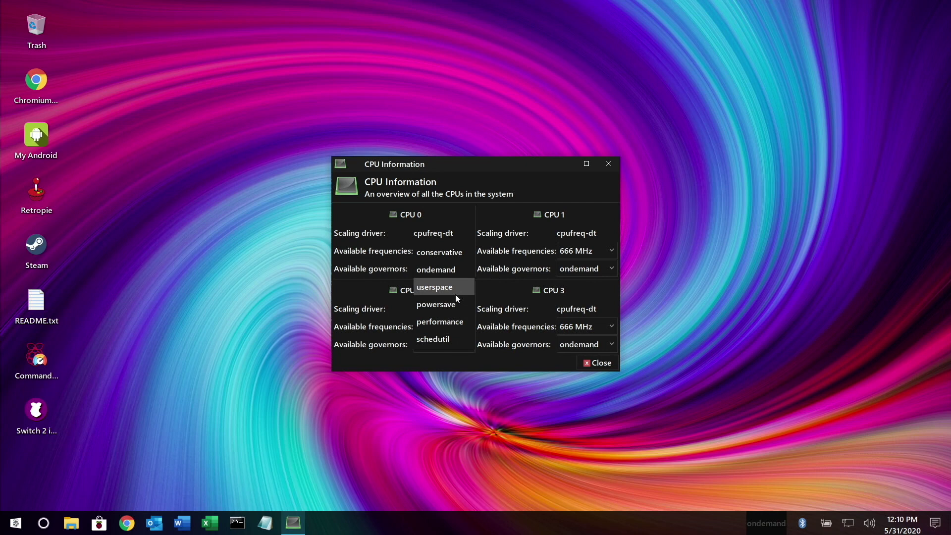
{"action": "left_click", "coordinate": [519, 174]}
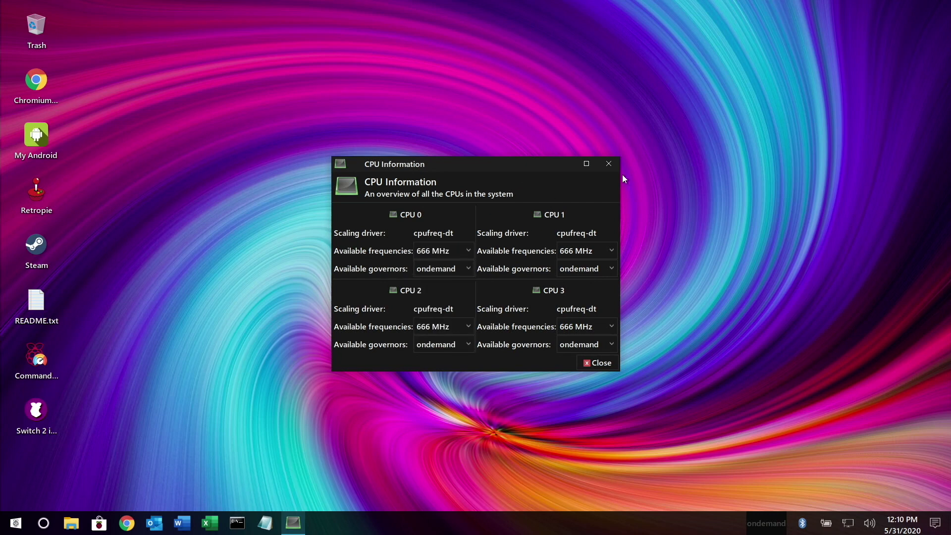
{"action": "left_click", "coordinate": [609, 164]}
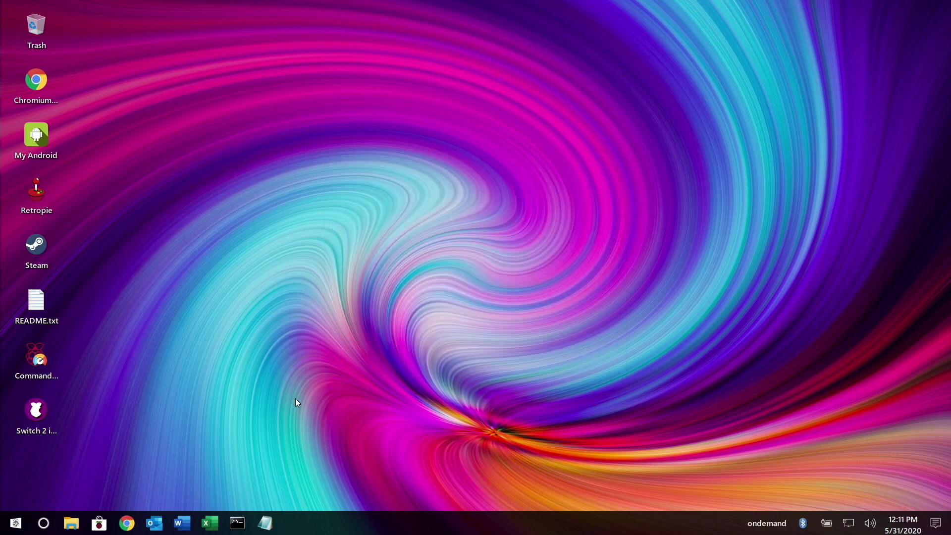
Step: Open and close an empty text editor and a terminal window from the taskbar
{"action": "left_click", "coordinate": [264, 525]}
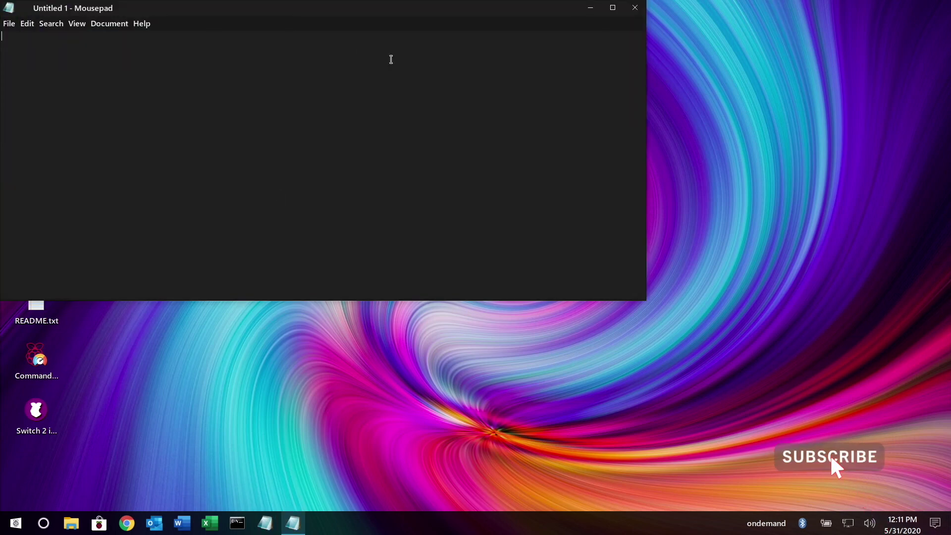
{"action": "left_click", "coordinate": [635, 7]}
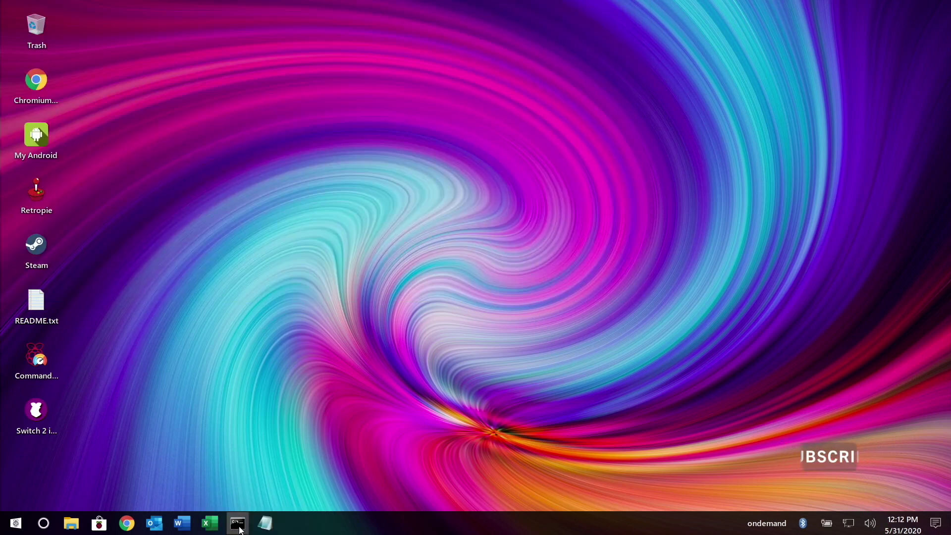
{"action": "left_click", "coordinate": [244, 517]}
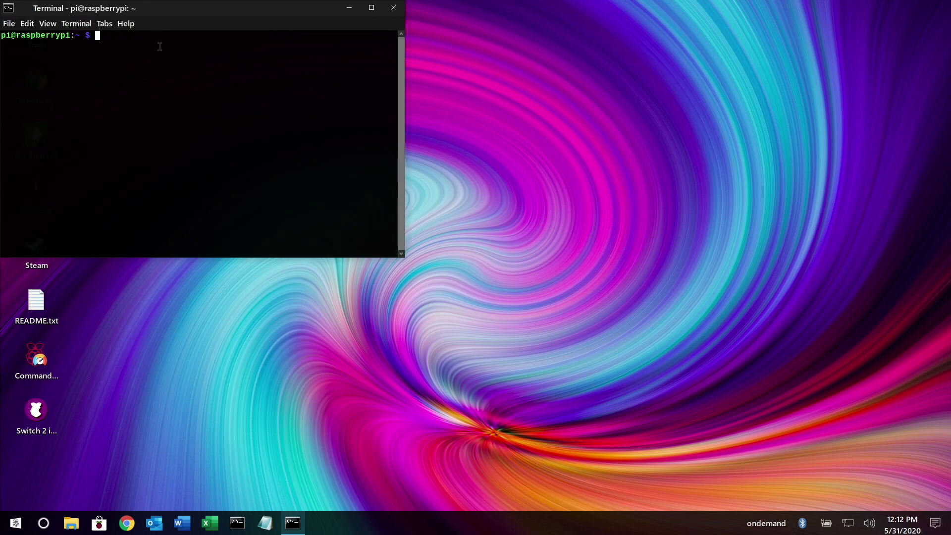
{"action": "left_click", "coordinate": [393, 6]}
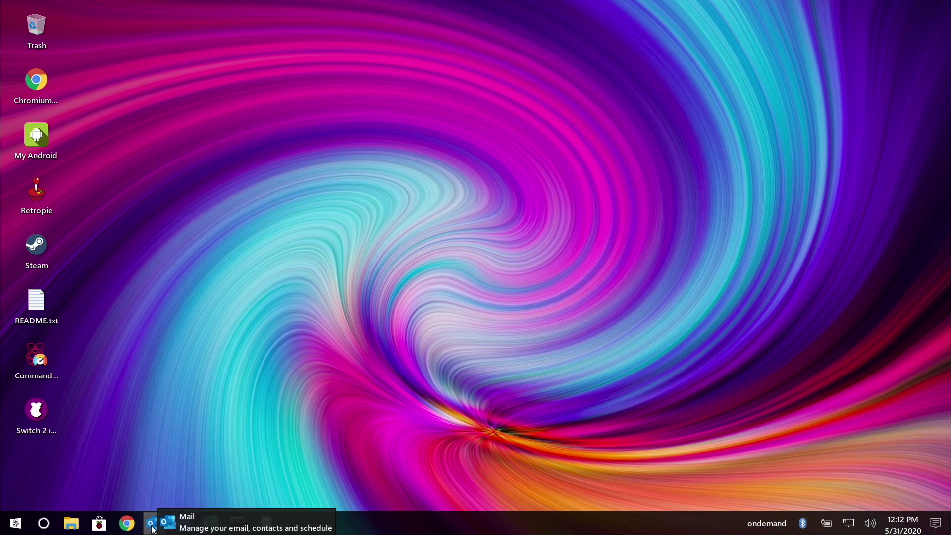
Step: Search Chromium for 'bbc news', browse the BBC News home page, then close the browser
{"action": "left_click", "coordinate": [127, 526]}
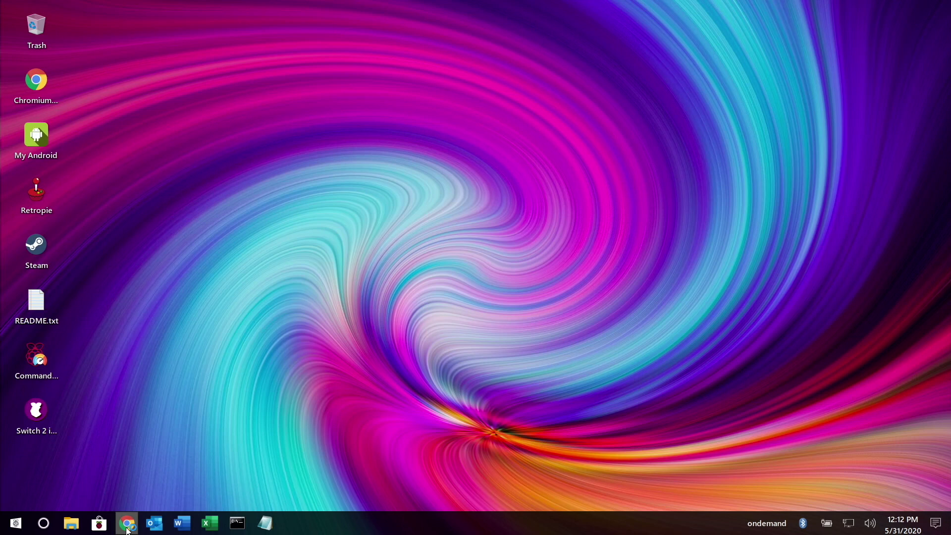
{"action": "type", "text": "bbc"}
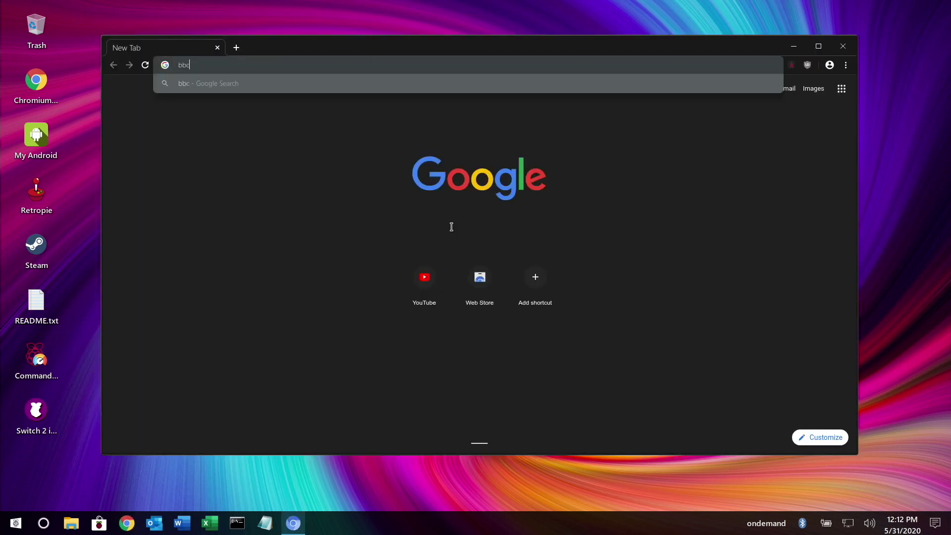
{"action": "type", "text": " news"}
{"action": "key", "text": "Return"}
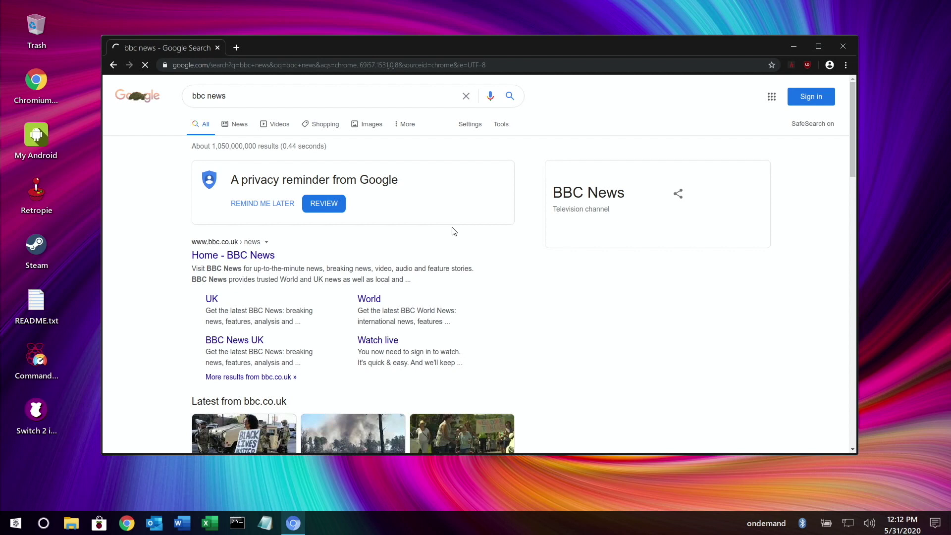
{"action": "left_click", "coordinate": [211, 259]}
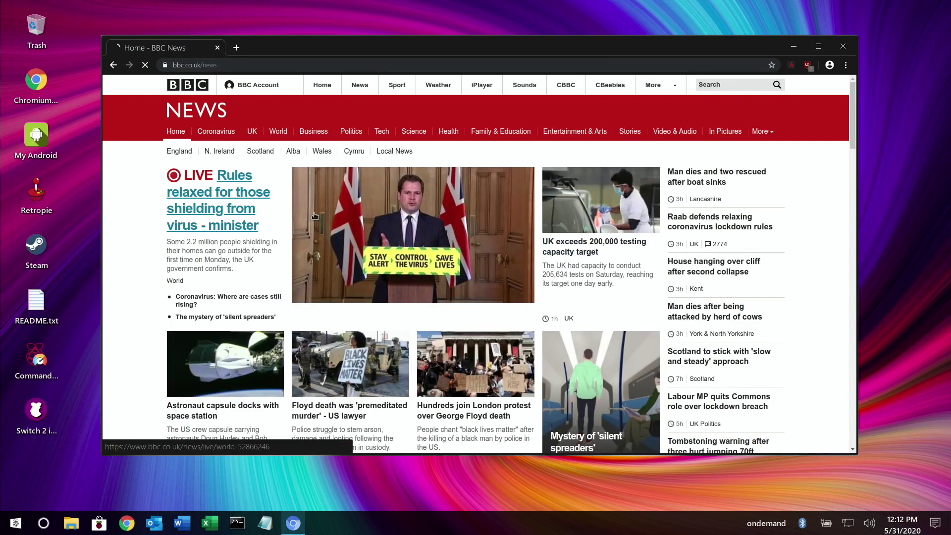
{"action": "scroll", "coordinate": [334, 224], "scroll_direction": "down", "scroll_amount": 1}
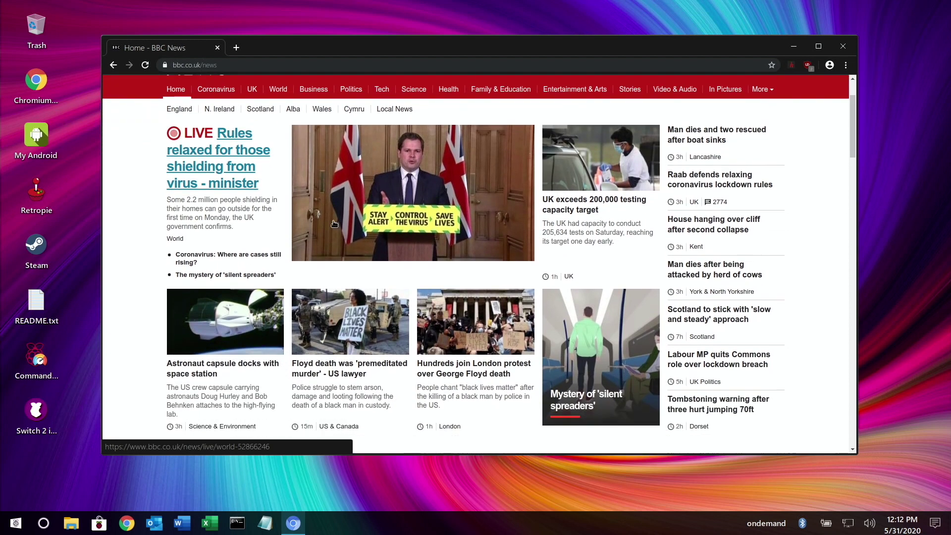
{"action": "scroll", "coordinate": [334, 224], "scroll_direction": "down", "scroll_amount": 4}
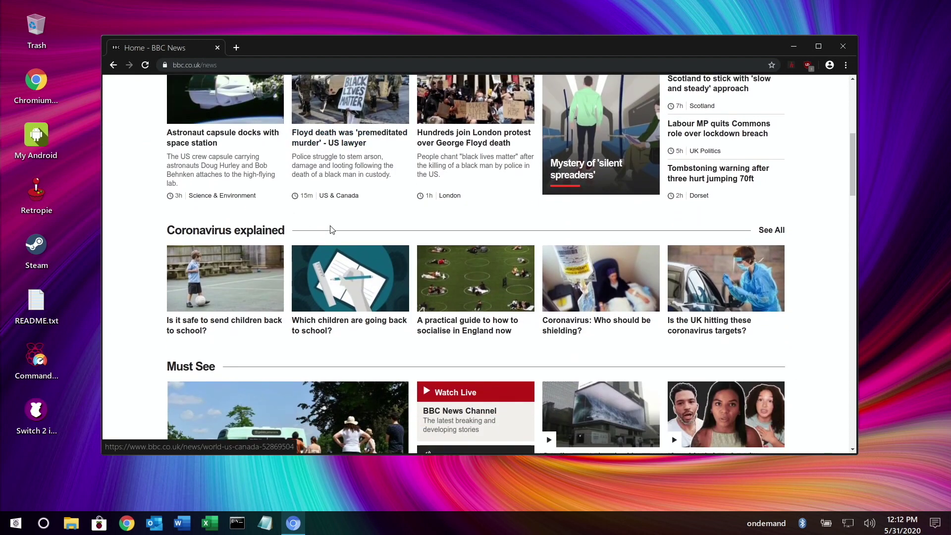
{"action": "scroll", "coordinate": [331, 230], "scroll_direction": "down", "scroll_amount": 3}
{"action": "key", "text": "ctrl+w"}
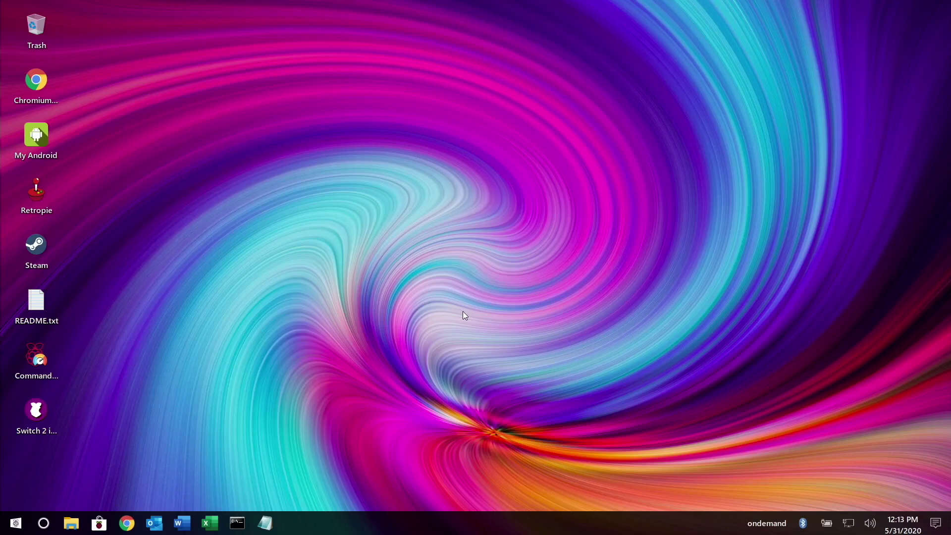
Step: Browse the software installer's Admin tools category and search its packages for kodi
{"action": "left_click", "coordinate": [99, 523]}
{"action": "left_click", "coordinate": [266, 185]}
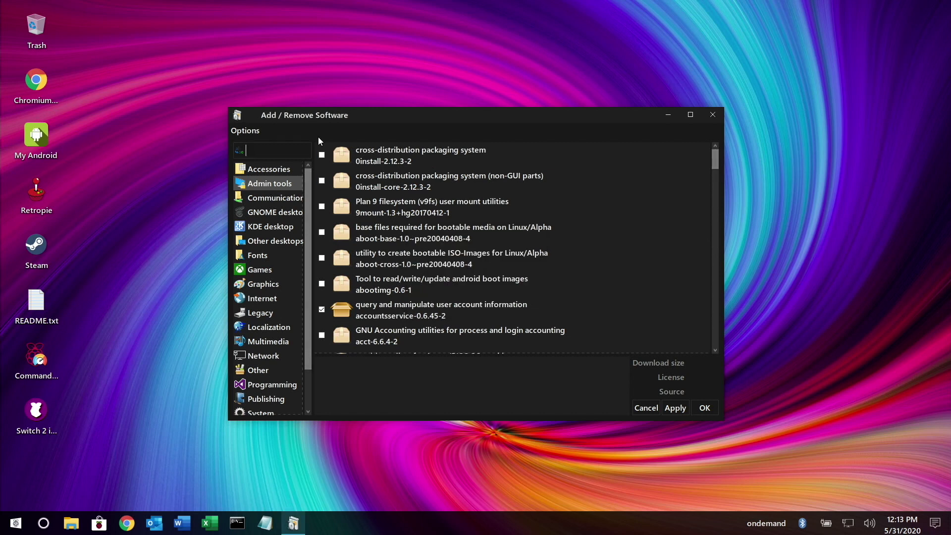
{"action": "left_click", "coordinate": [287, 149]}
{"action": "type", "text": "kodi"}
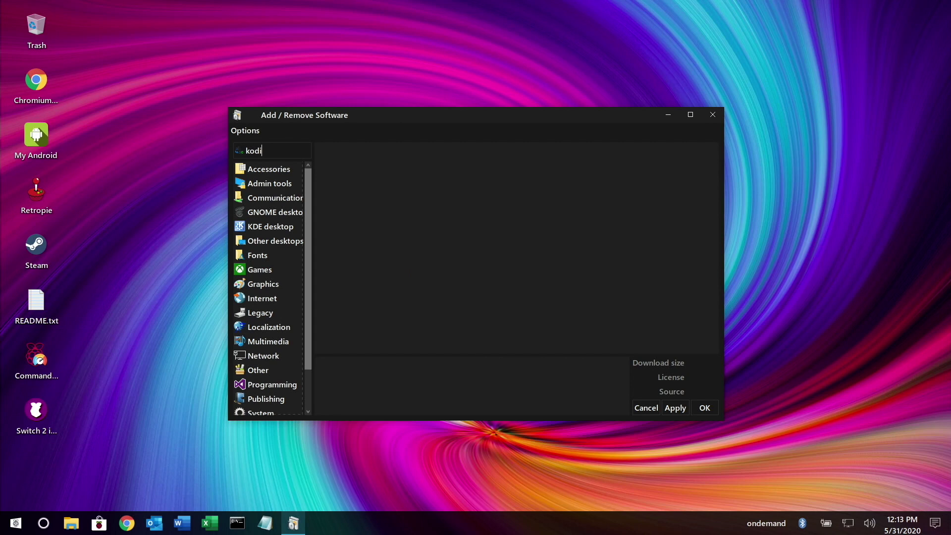
{"action": "key", "text": "Return"}
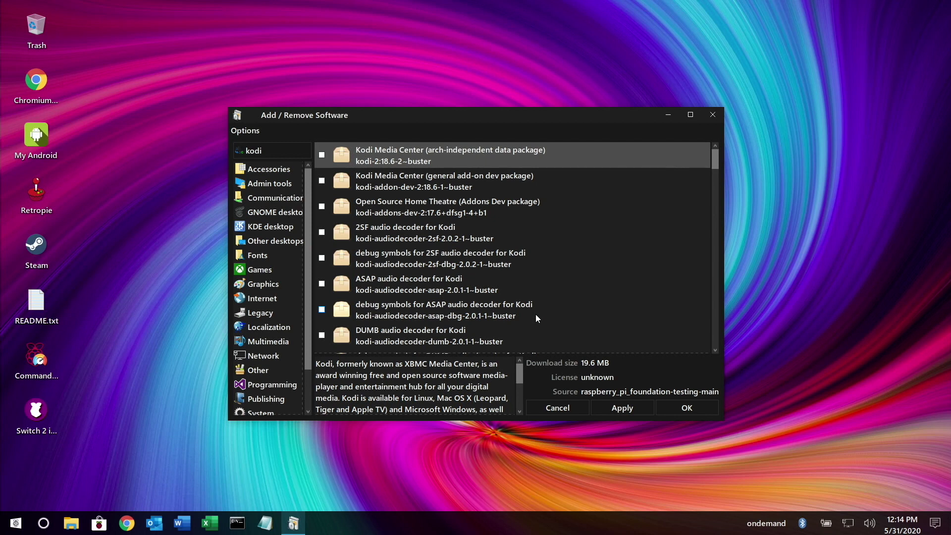
{"action": "left_click", "coordinate": [687, 408]}
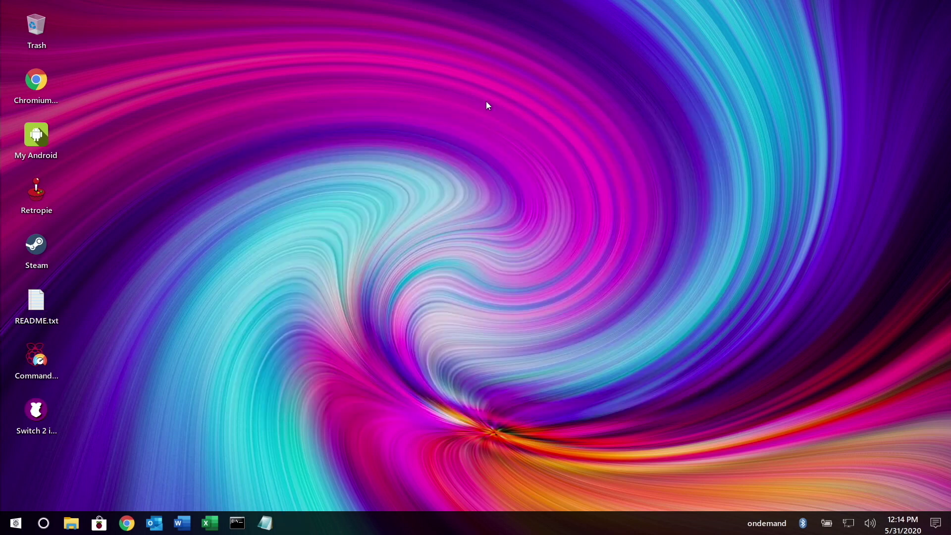
Step: Open and close the file manager, then bring up the file search tool
{"action": "left_click", "coordinate": [69, 525]}
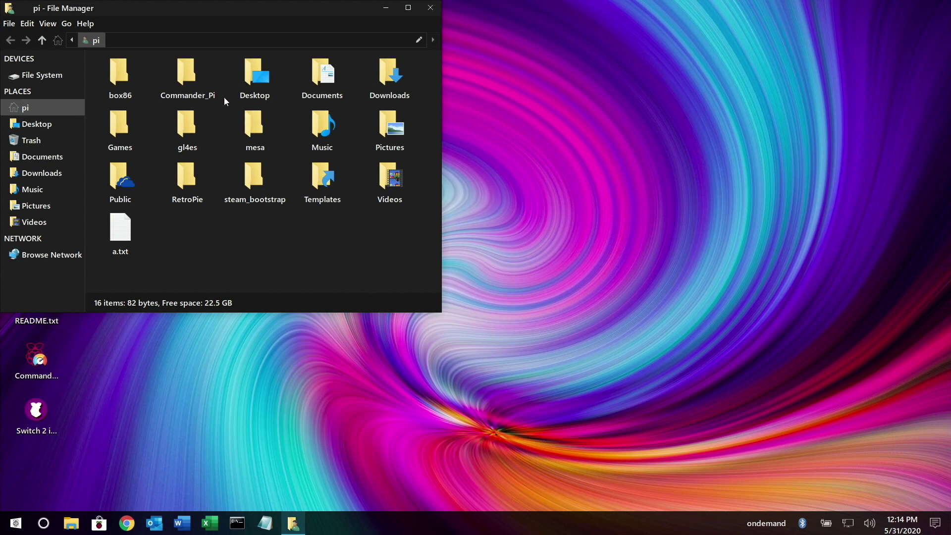
{"action": "key", "text": "alt+F4"}
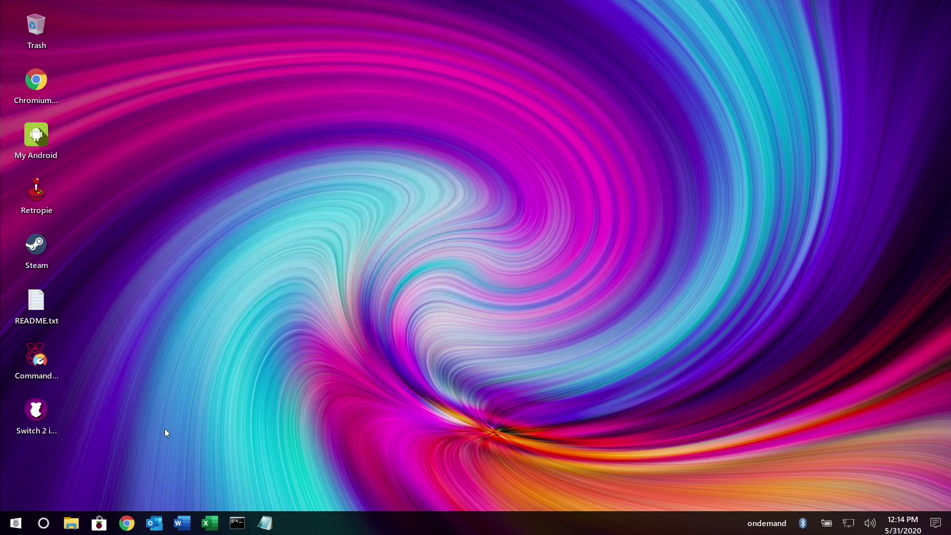
{"action": "left_click", "coordinate": [44, 525]}
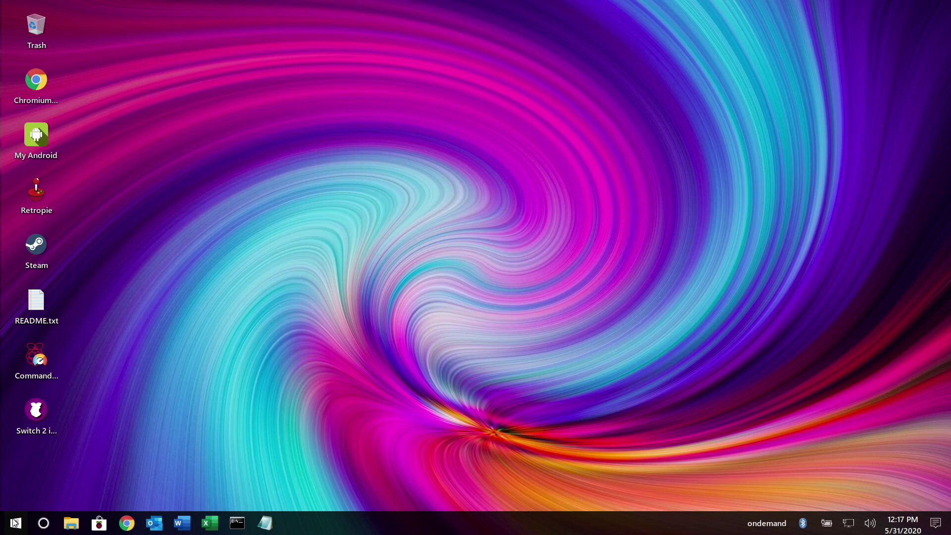
Step: Browse the Development, Education, Games, Graphics, Internet, Multimedia, Office, Settings and System app categories
{"action": "left_click", "coordinate": [16, 523]}
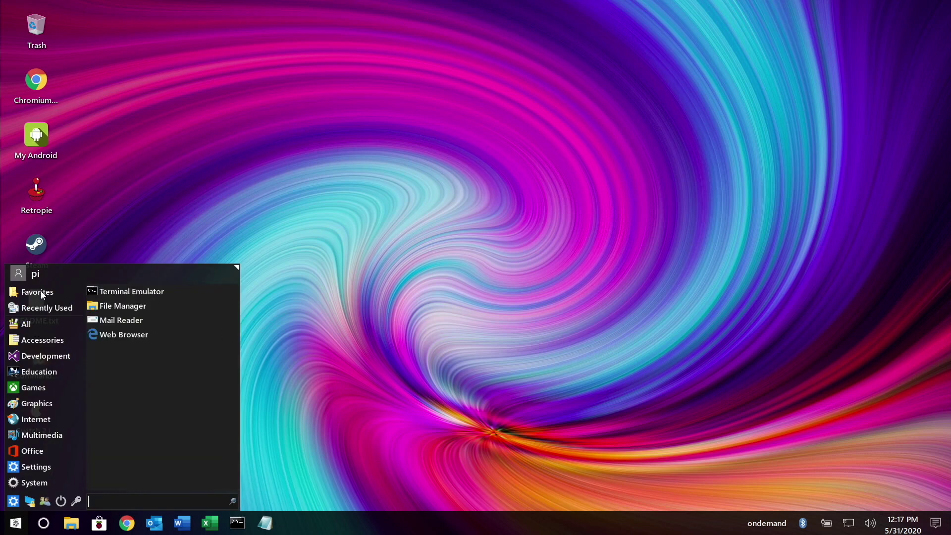
{"action": "mouse_move", "coordinate": [49, 314]}
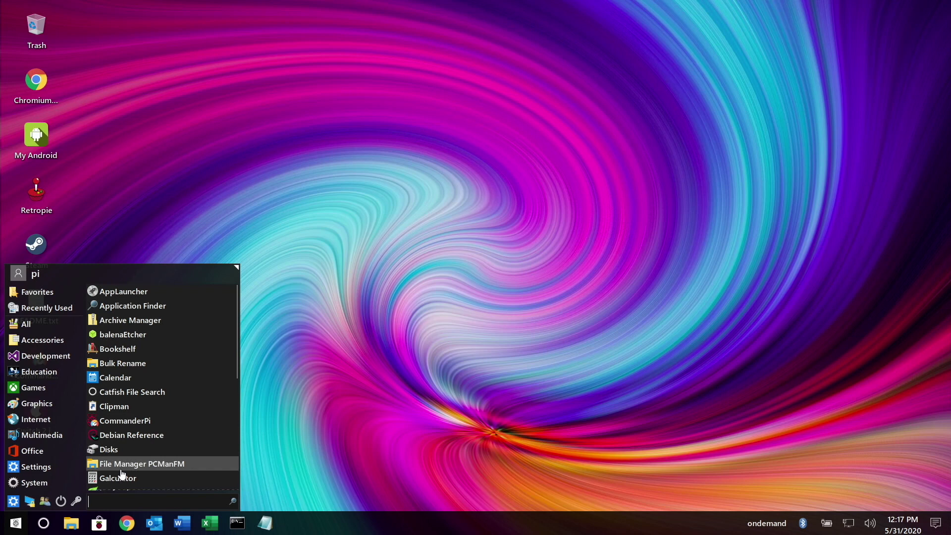
{"action": "scroll", "coordinate": [121, 474], "scroll_direction": "down", "scroll_amount": 2}
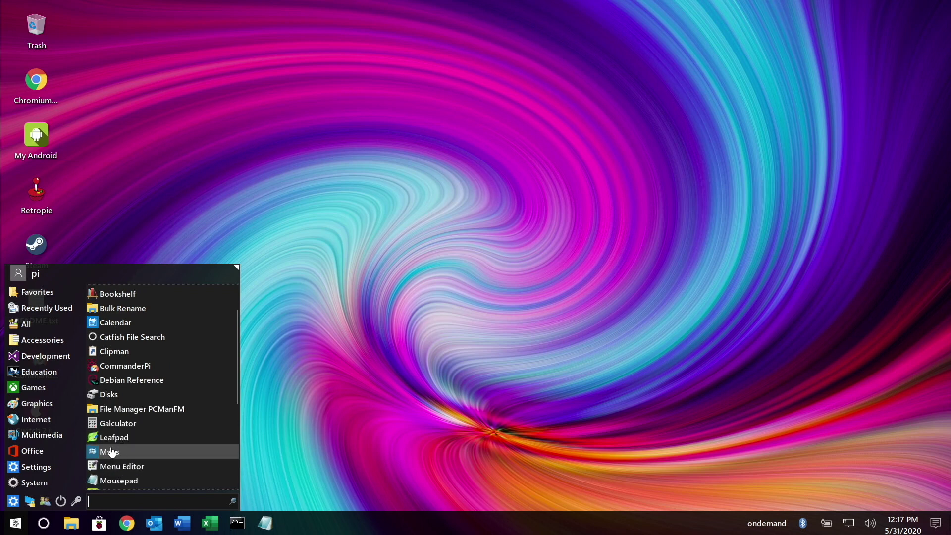
{"action": "scroll", "coordinate": [78, 406], "scroll_direction": "up", "scroll_amount": 2}
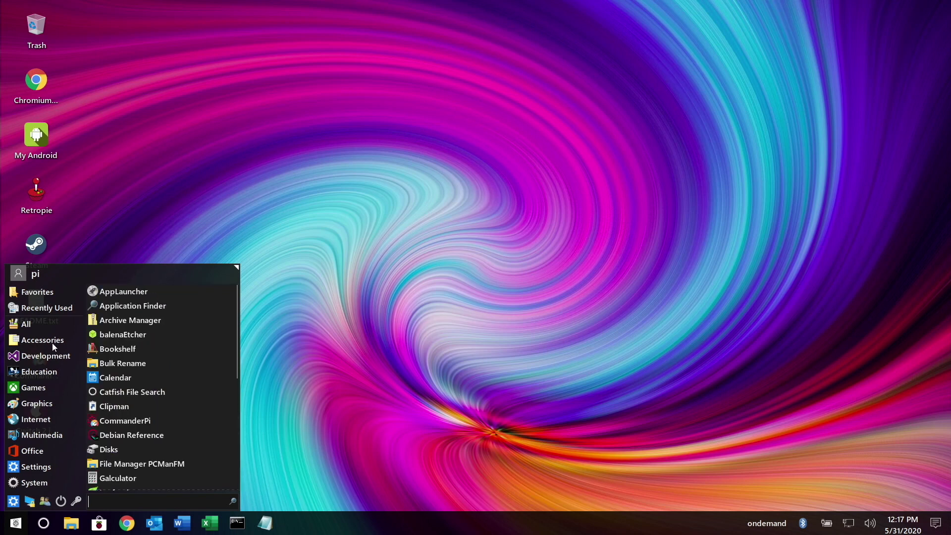
{"action": "left_click", "coordinate": [53, 360]}
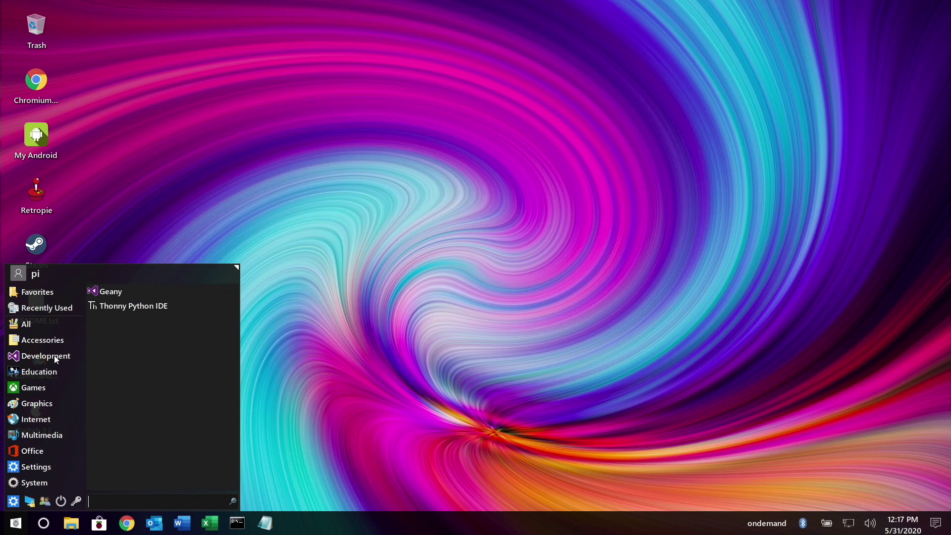
{"action": "left_click", "coordinate": [43, 372]}
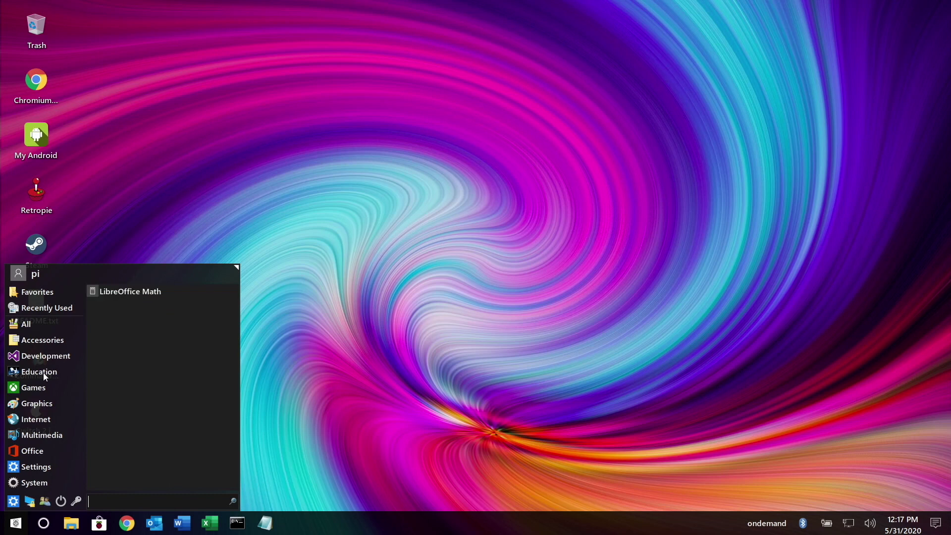
{"action": "left_click", "coordinate": [35, 387]}
{"action": "left_click", "coordinate": [38, 406]}
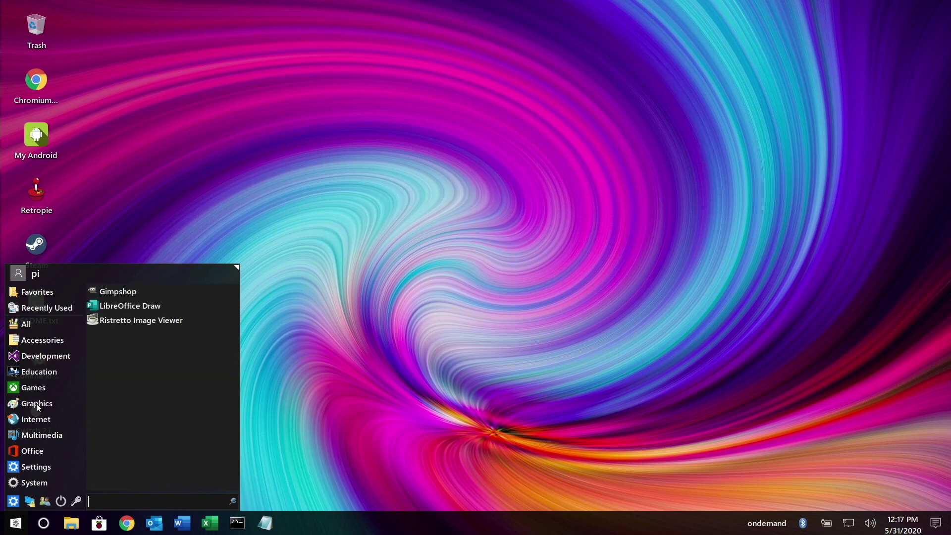
{"action": "left_click", "coordinate": [34, 420]}
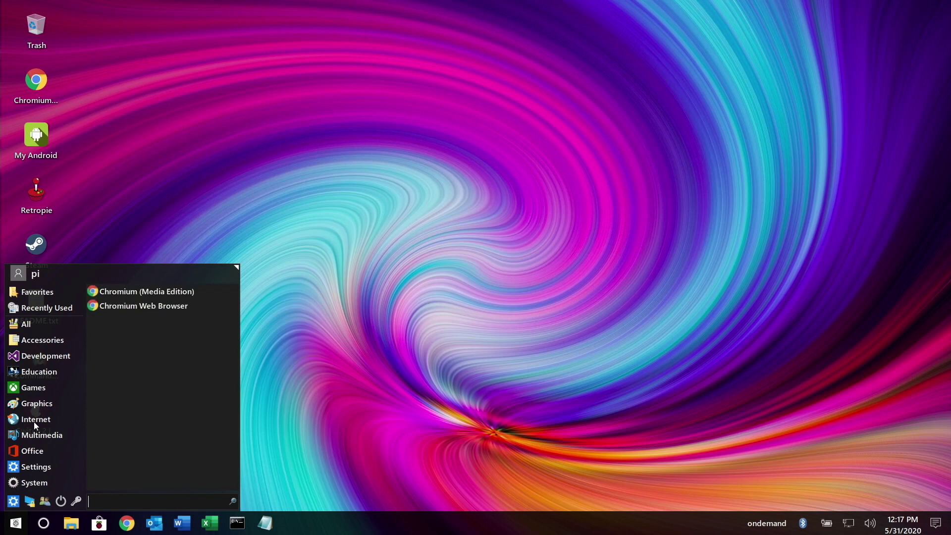
{"action": "left_click", "coordinate": [46, 433]}
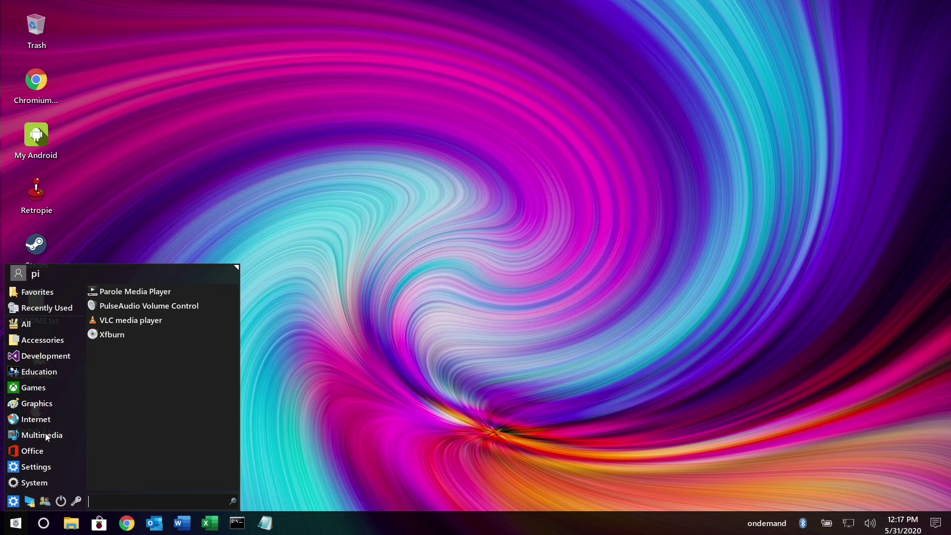
{"action": "left_click", "coordinate": [35, 451]}
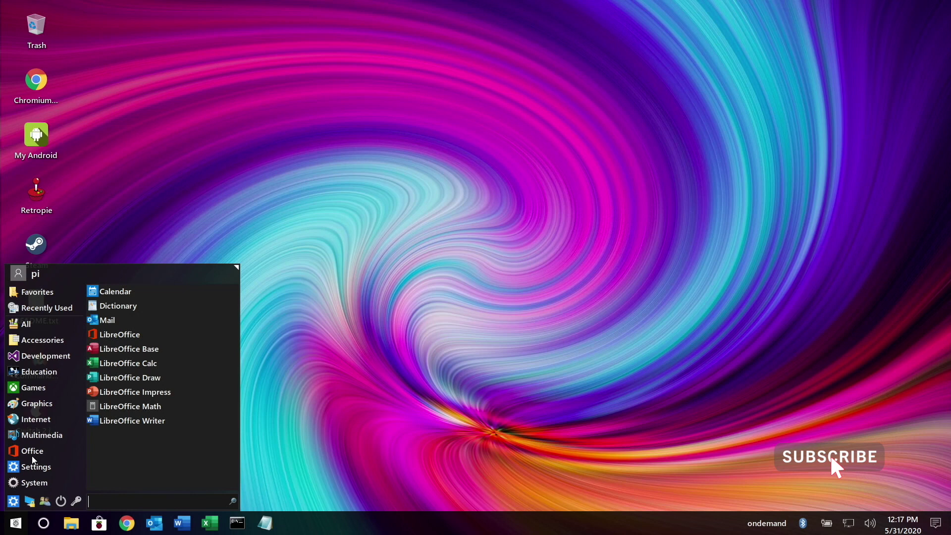
{"action": "left_click", "coordinate": [33, 467]}
{"action": "left_click", "coordinate": [31, 481]}
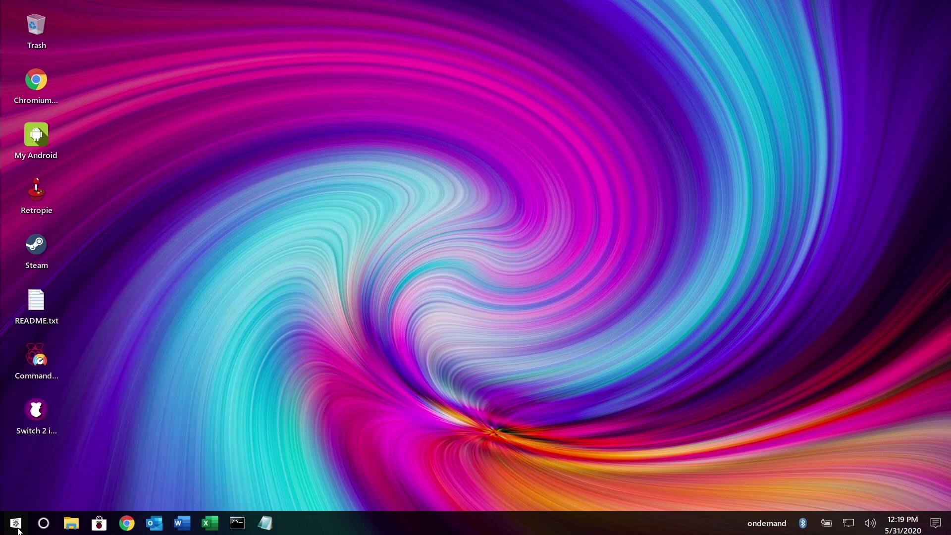
Step: Enlarge the application menu by dragging its corner, then view Accessories and Recently Used apps
{"action": "left_click", "coordinate": [18, 528]}
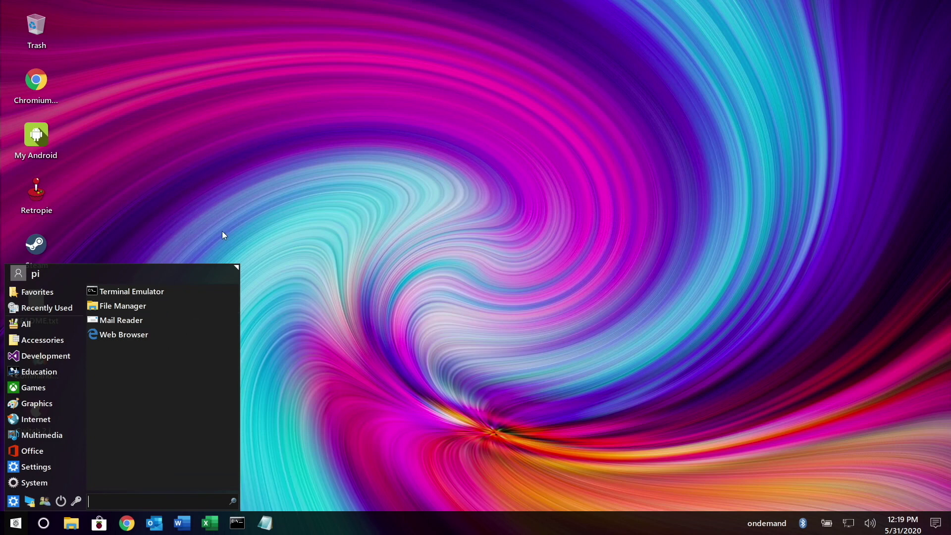
{"action": "left_click_drag", "start_coordinate": [239, 269], "coordinate": [339, 72]}
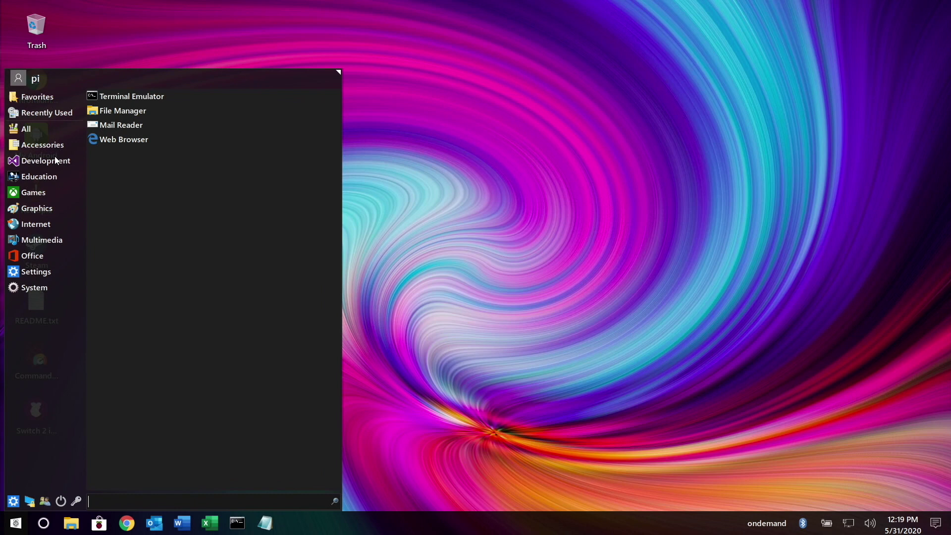
{"action": "left_click", "coordinate": [39, 146]}
{"action": "left_click", "coordinate": [44, 112]}
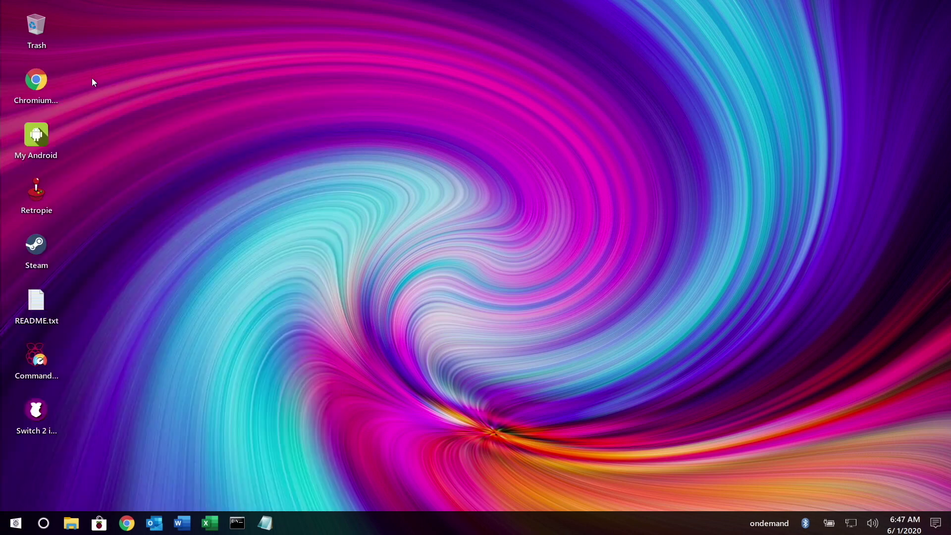
Step: Watch a YouTube video in Chromium (Media Edition), then bring up the menu's Games apps
{"action": "mouse_move", "coordinate": [38, 80]}
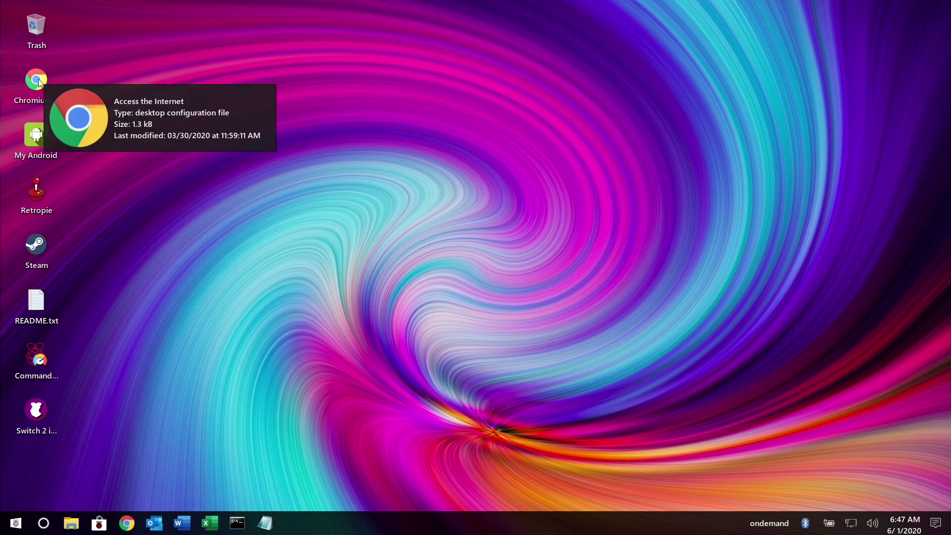
{"action": "double_click", "coordinate": [38, 78]}
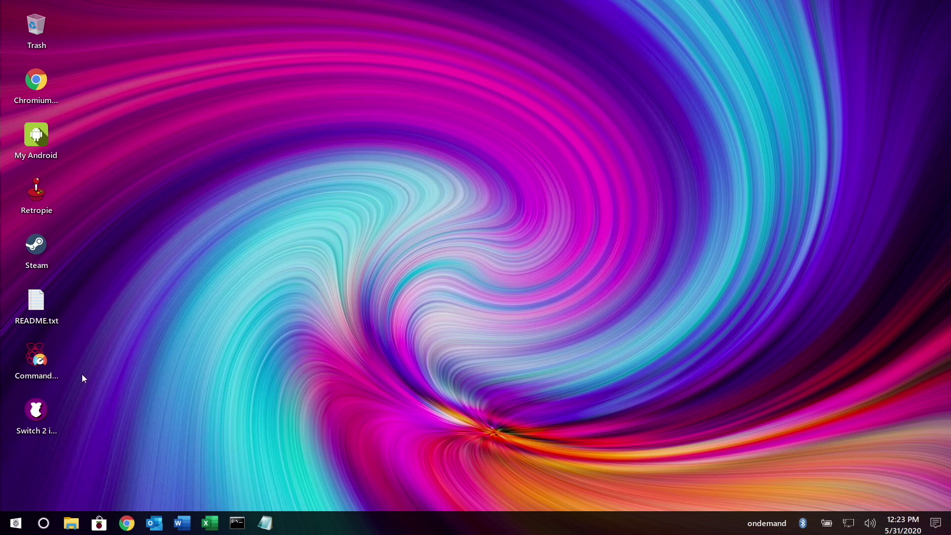
{"action": "left_click", "coordinate": [16, 522]}
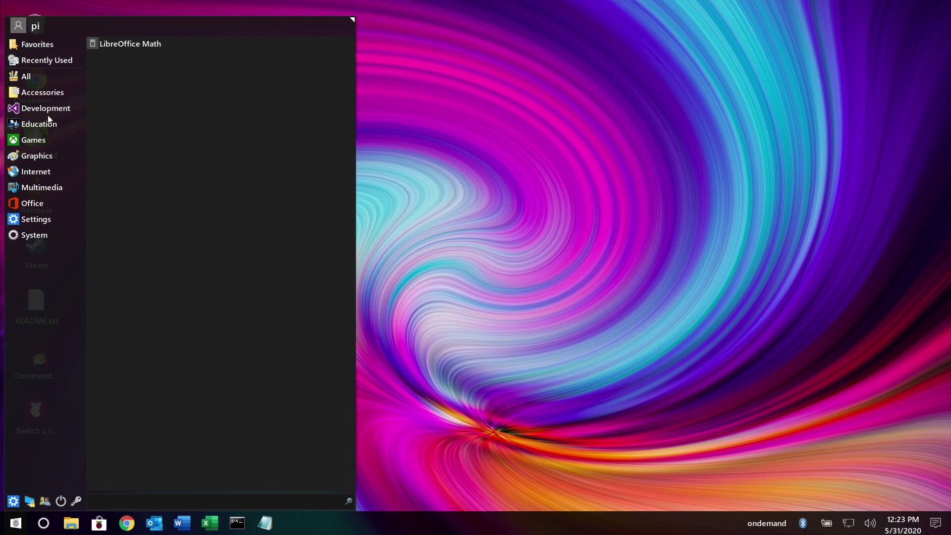
{"action": "mouse_move", "coordinate": [41, 141]}
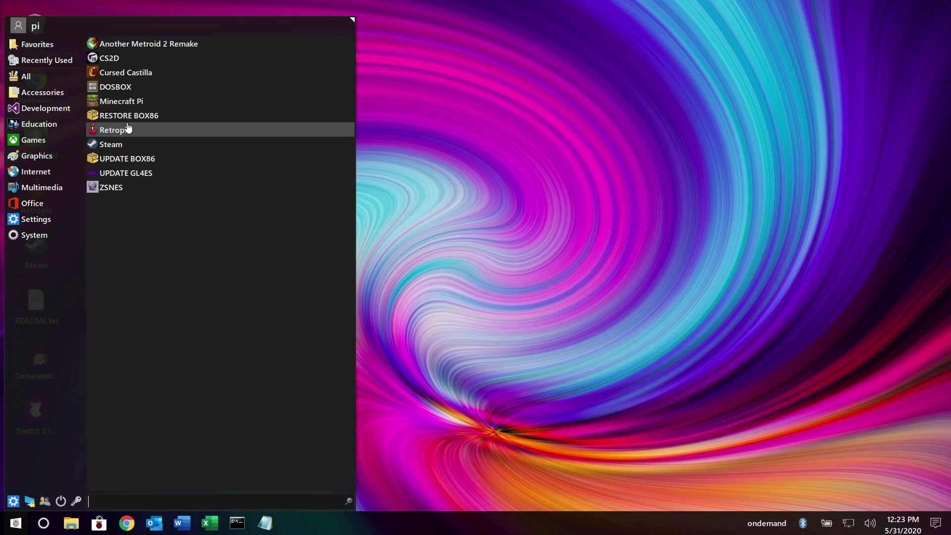
Step: Launch Another Metroid 2 Remake and run Samus right, jumping and firing missiles at enemies
{"action": "left_click", "coordinate": [149, 44]}
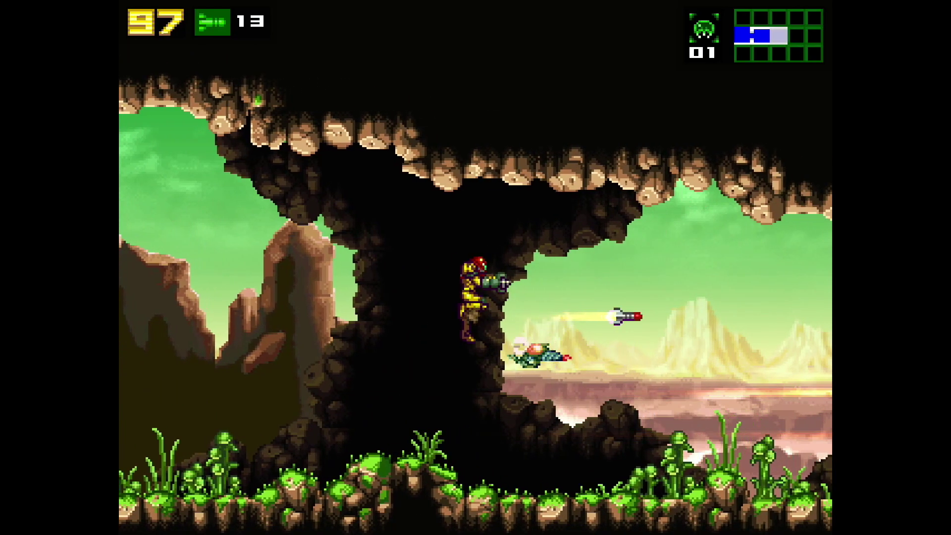
{"action": "key", "text": "Right"}
{"action": "key", "text": "x"}
{"action": "key", "text": "x"}
{"action": "key", "text": "x"}
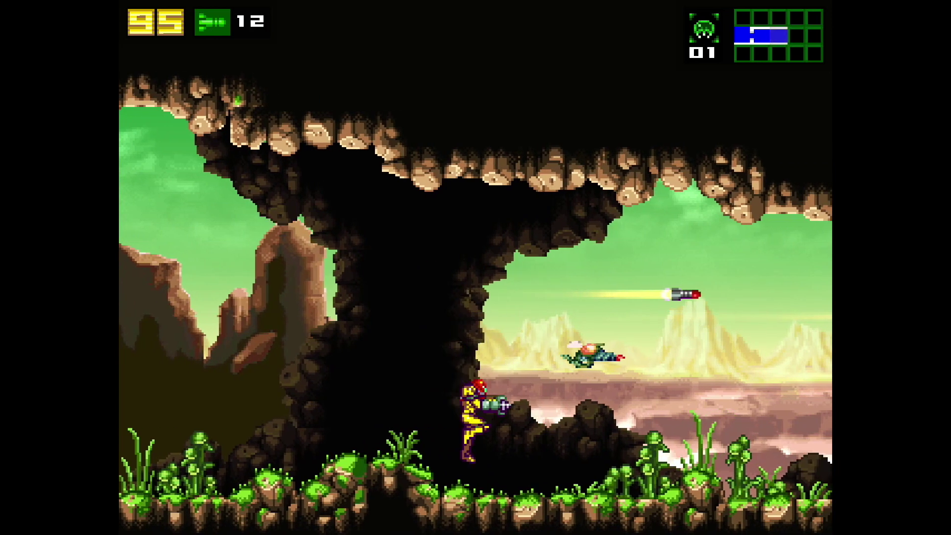
{"action": "key", "text": "z"}
{"action": "key", "text": "Right"}
{"action": "key", "text": "x"}
{"action": "key", "text": "x"}
{"action": "key", "text": "x"}
{"action": "key", "text": "x"}
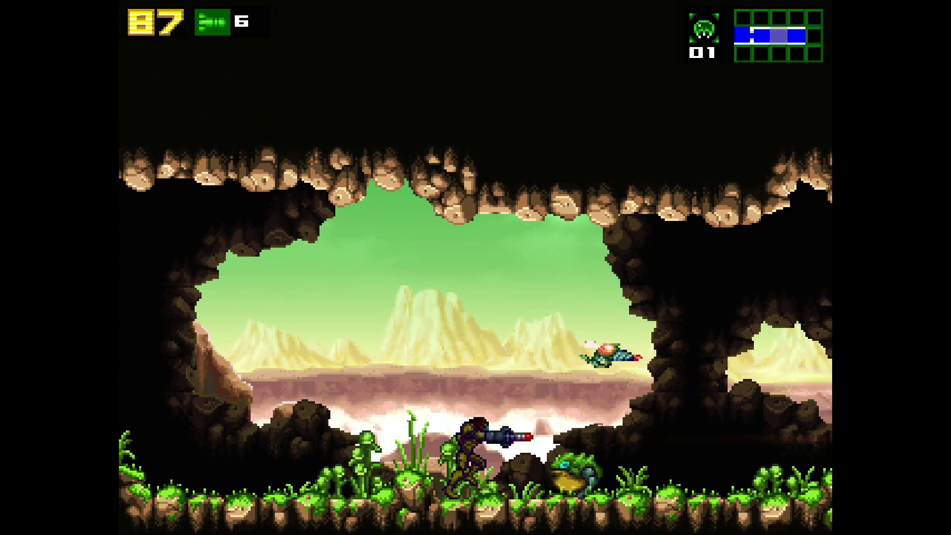
{"action": "key", "text": "x"}
{"action": "key", "text": "x"}
{"action": "key", "text": "x"}
{"action": "key", "text": "Right"}
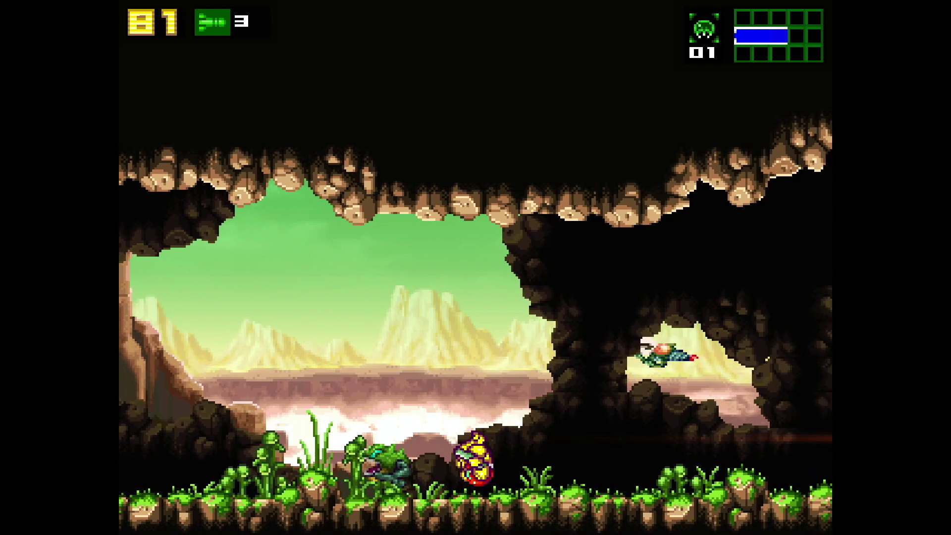
{"action": "key", "text": "Left"}
{"action": "key", "text": "x"}
{"action": "key", "text": "x"}
{"action": "key", "text": "x"}
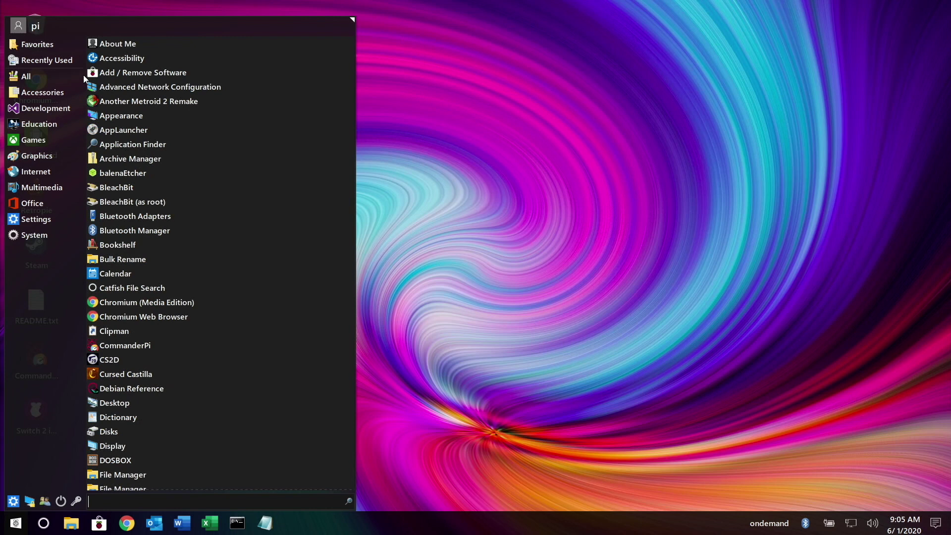
Step: Launch CS2D from the Recently Used apps list
{"action": "mouse_move", "coordinate": [45, 60]}
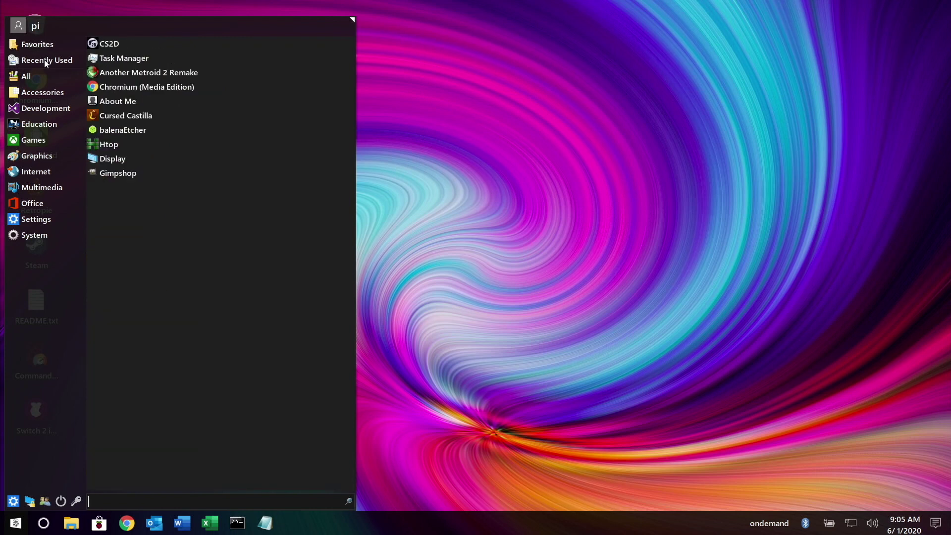
{"action": "left_click", "coordinate": [106, 44]}
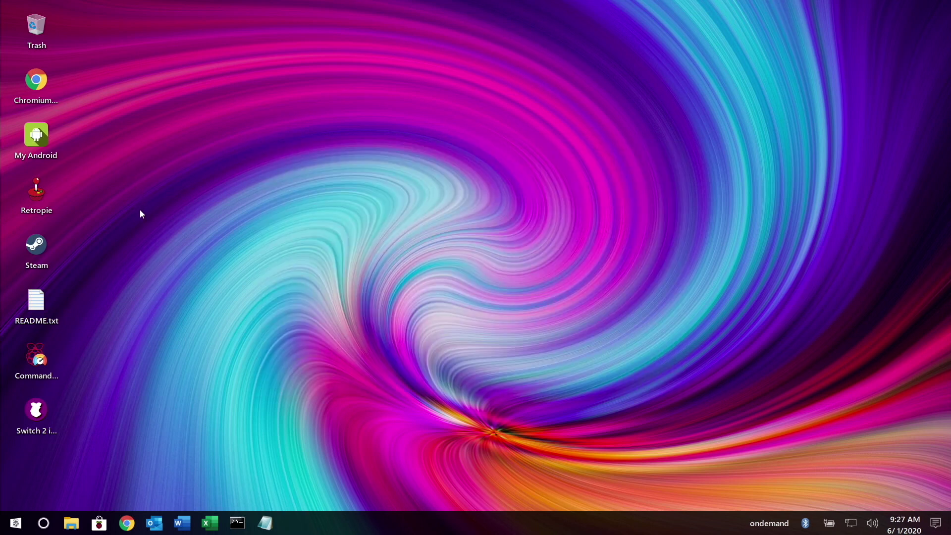
{"action": "double_click", "coordinate": [35, 204]}
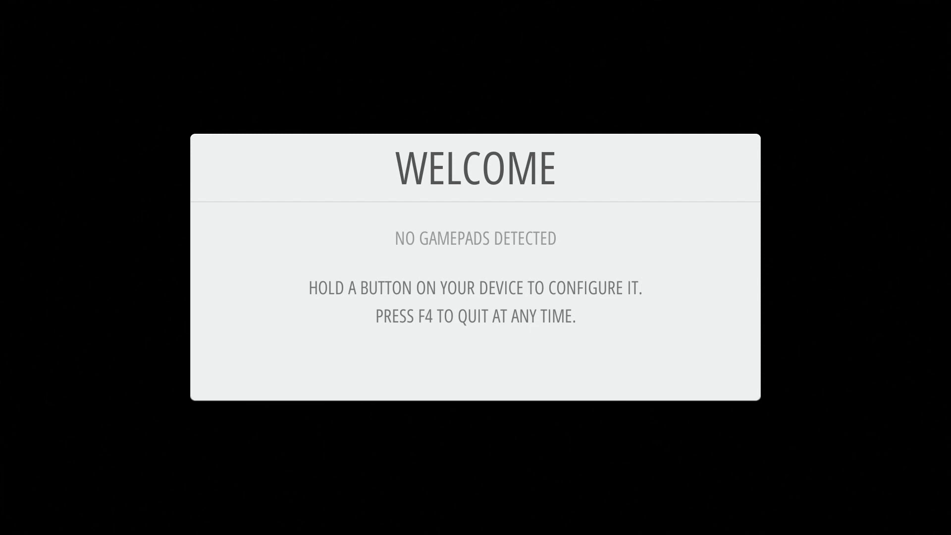
{"action": "key", "text": "F4"}
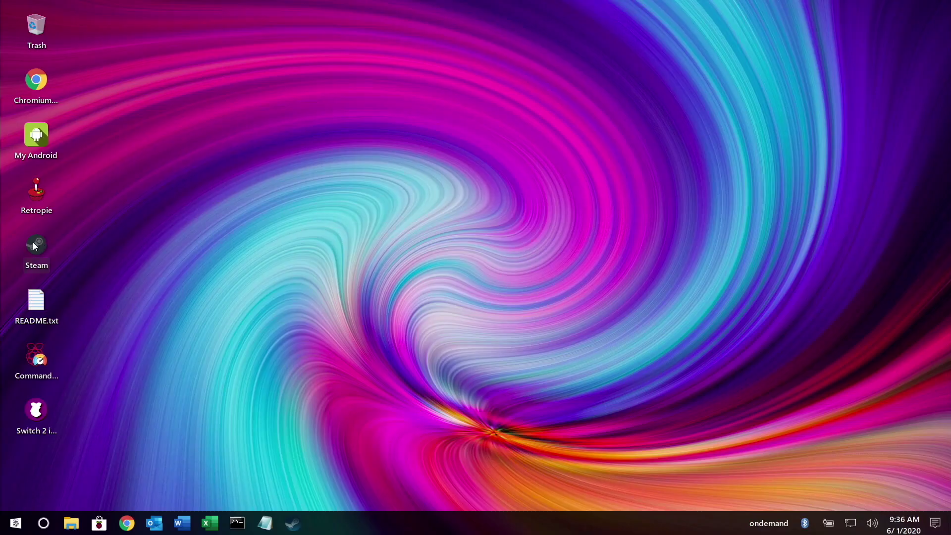
{"action": "mouse_move", "coordinate": [34, 246]}
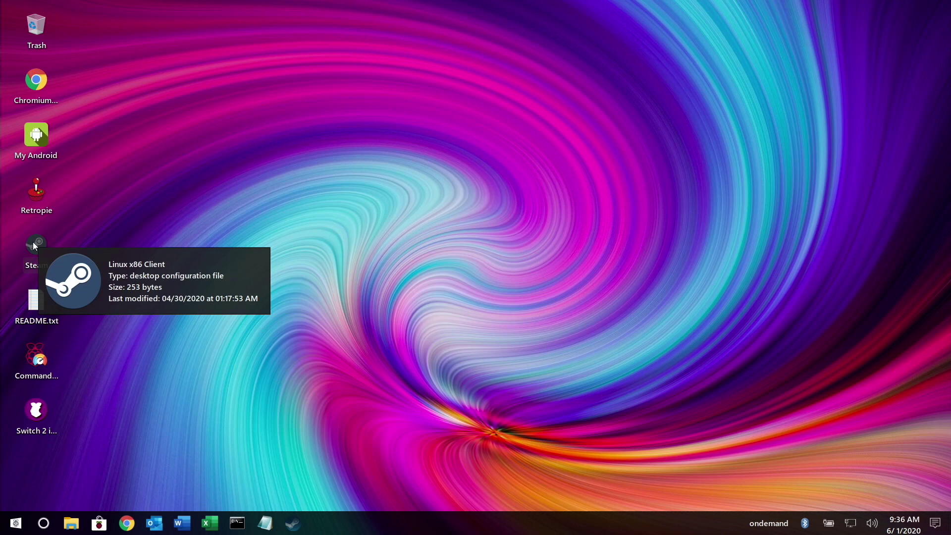
{"action": "double_click", "coordinate": [35, 246]}
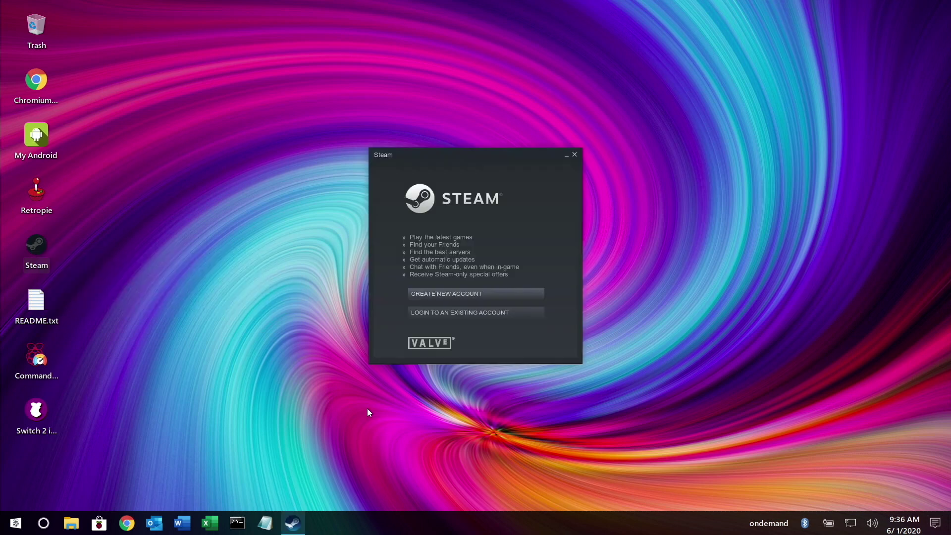
{"action": "left_click", "coordinate": [442, 314]}
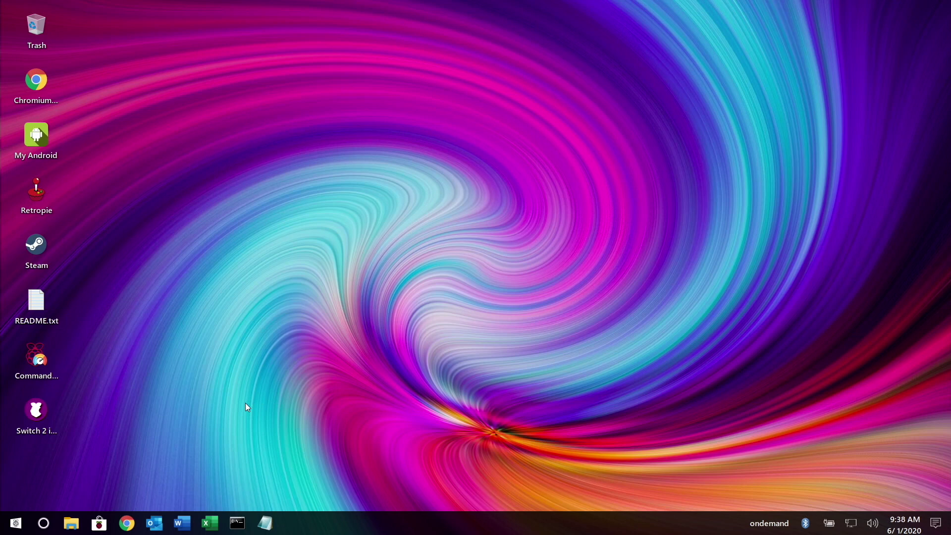
Step: Run the Switch 2 iRaspbian shortcut, confirm the theme switch and let the system restart
{"action": "left_click", "coordinate": [41, 406]}
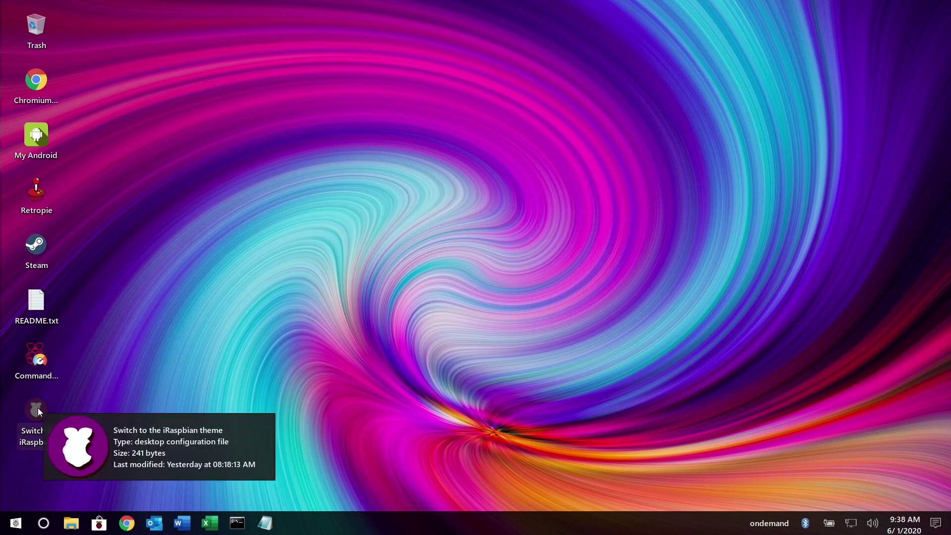
{"action": "double_click", "coordinate": [37, 408]}
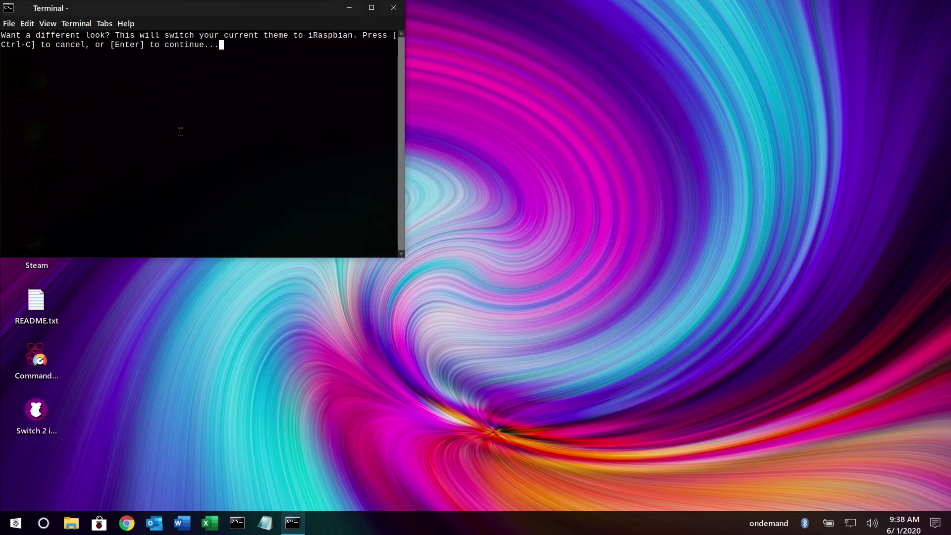
{"action": "key", "text": "Return"}
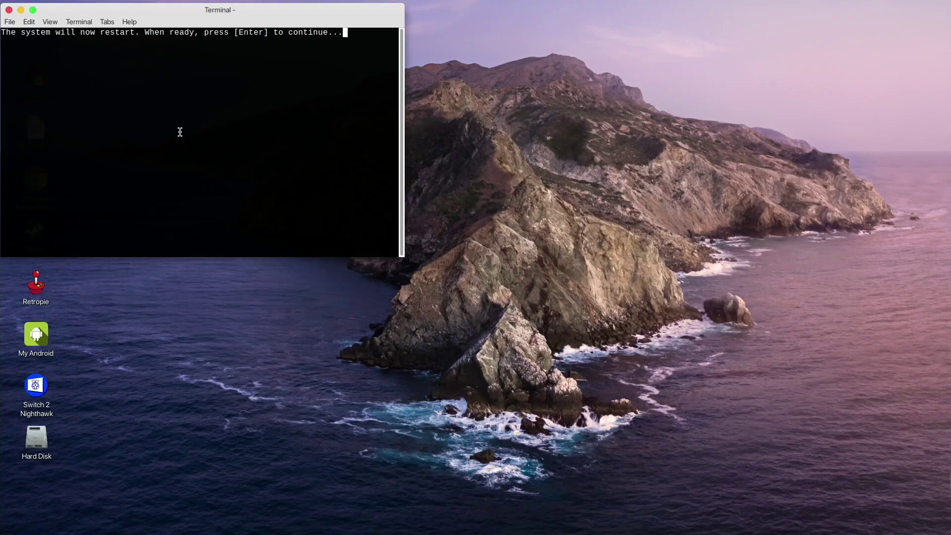
{"action": "key", "text": "Return"}
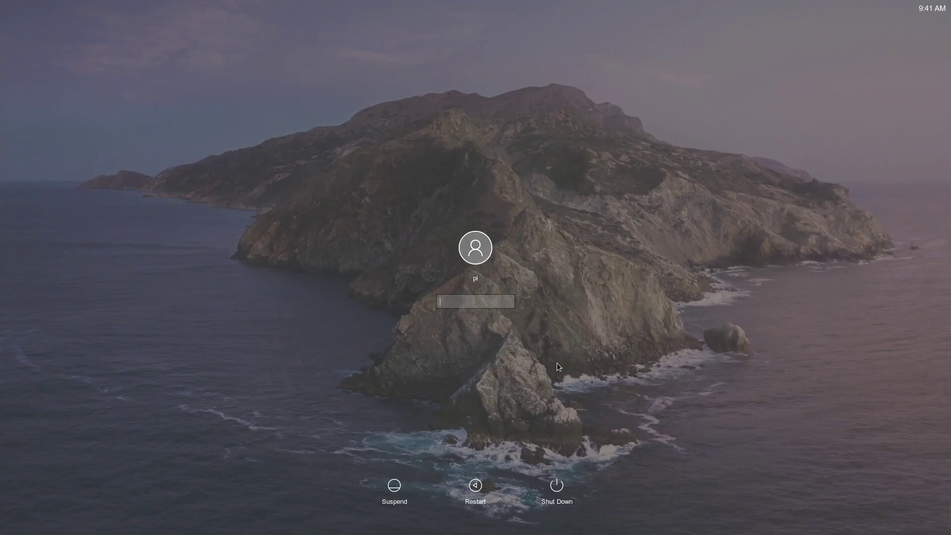
Step: Log in with the account password, then check session options, the full date and device power status
{"action": "type", "text": "*********"}
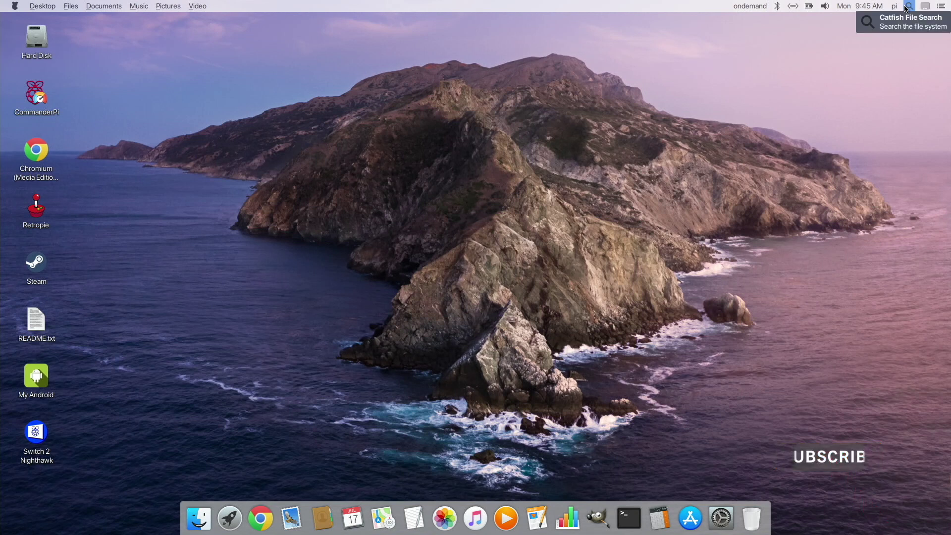
{"action": "left_click", "coordinate": [894, 8]}
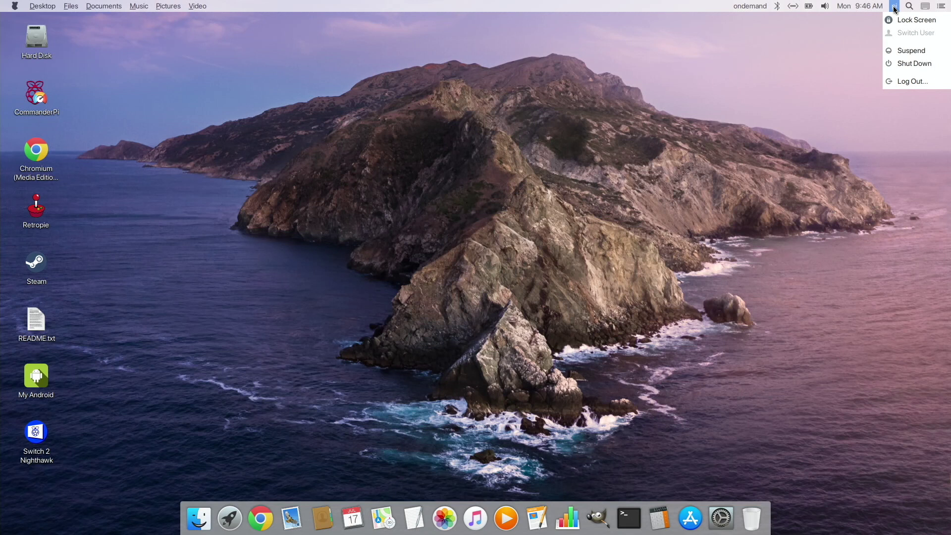
{"action": "left_click", "coordinate": [871, 9]}
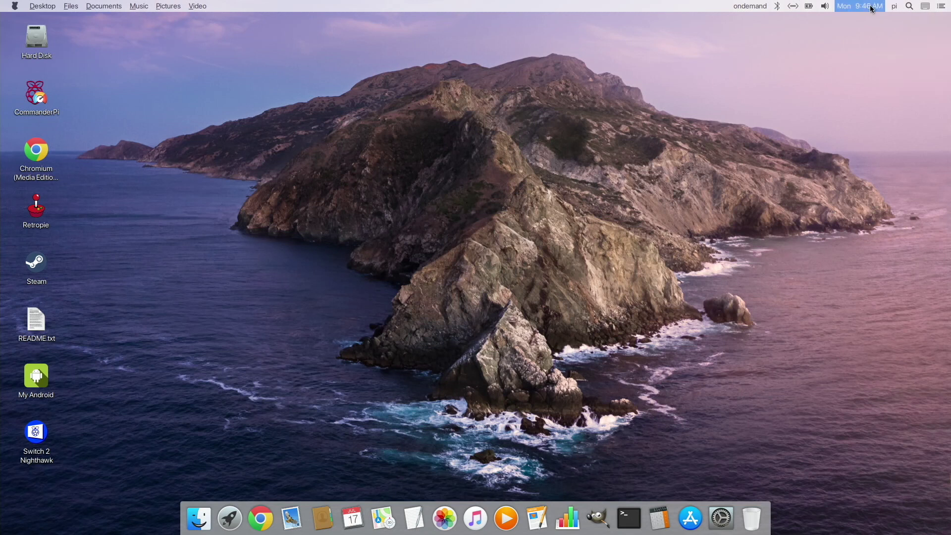
{"action": "left_click", "coordinate": [807, 7]}
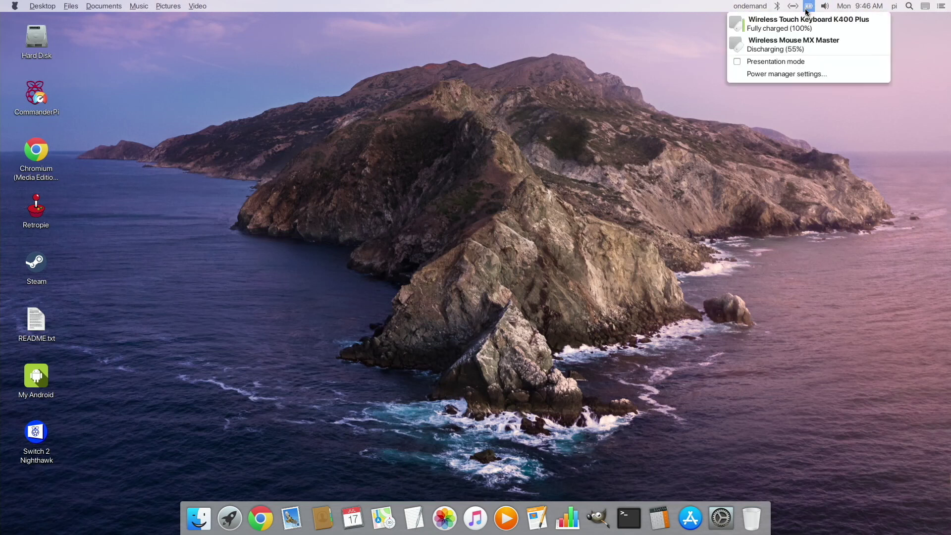
{"action": "left_click", "coordinate": [808, 10]}
Step: Check network connections and Bluetooth options, then open the CPU overview and nudge it upward
{"action": "left_click", "coordinate": [793, 5]}
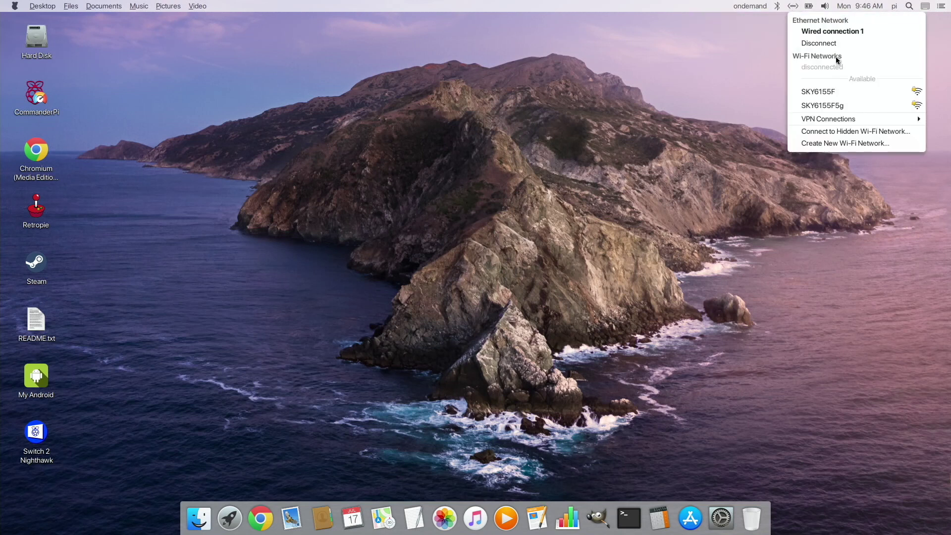
{"action": "left_click", "coordinate": [781, 9]}
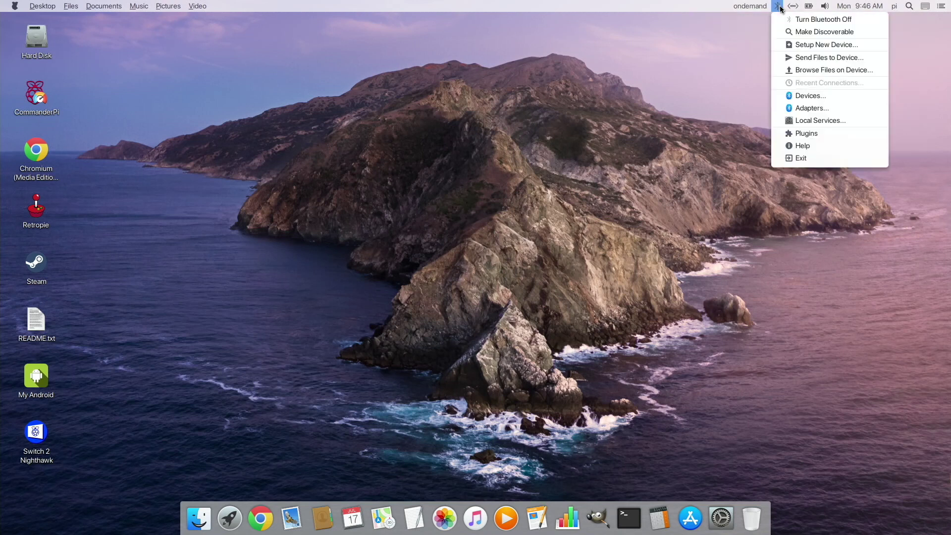
{"action": "left_click", "coordinate": [746, 7]}
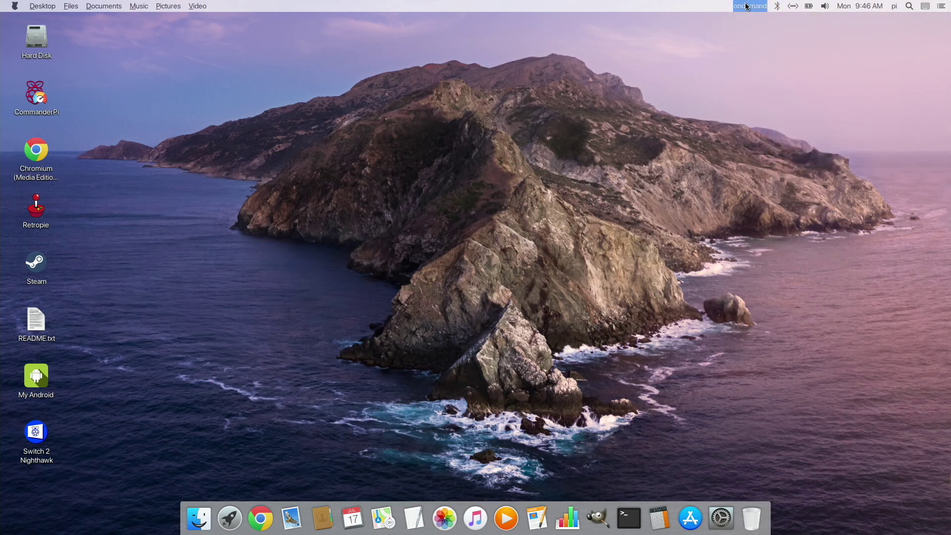
{"action": "left_click", "coordinate": [748, 6]}
{"action": "left_click_drag", "start_coordinate": [472, 194], "coordinate": [477, 179]}
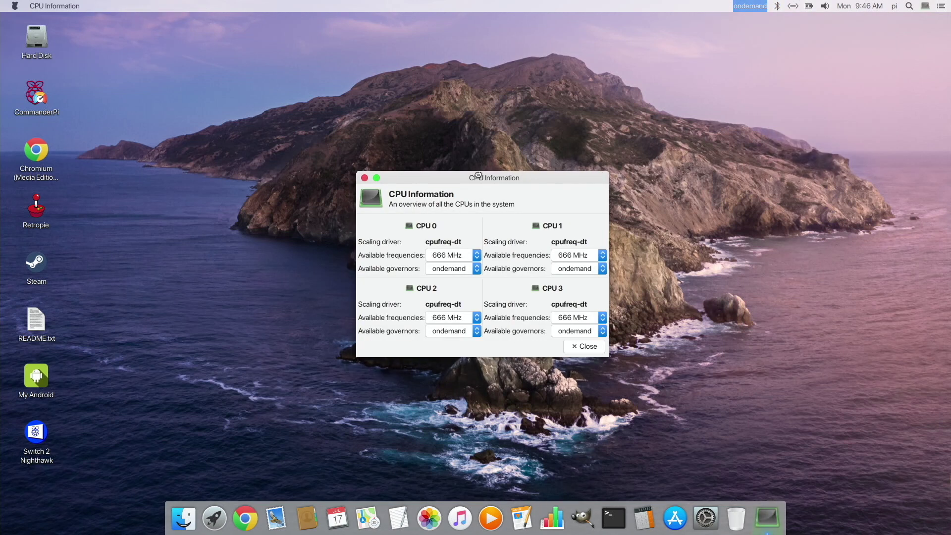
Step: Close CPU Information and try Add/Remove Software, Calc and a blank Mousepad window
{"action": "left_click", "coordinate": [363, 178]}
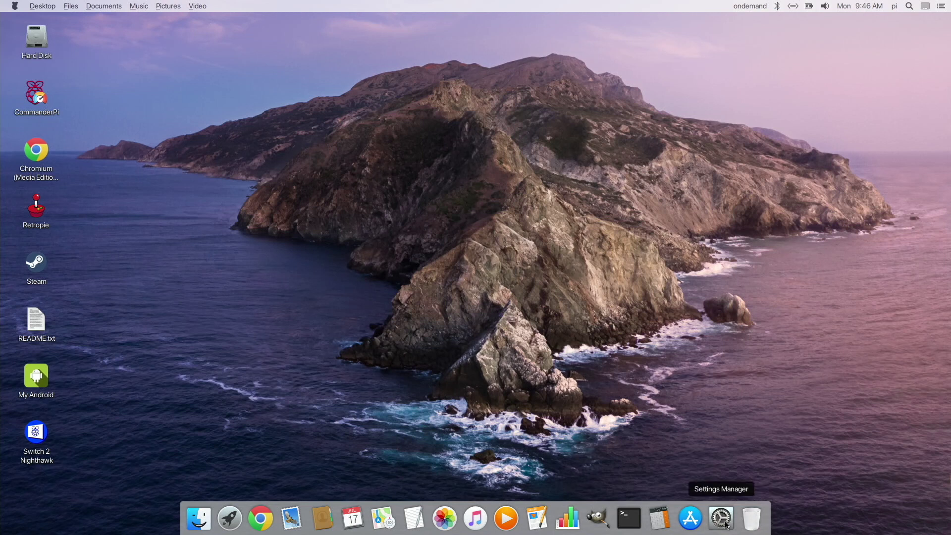
{"action": "left_click", "coordinate": [690, 518]}
{"action": "left_click", "coordinate": [238, 132]}
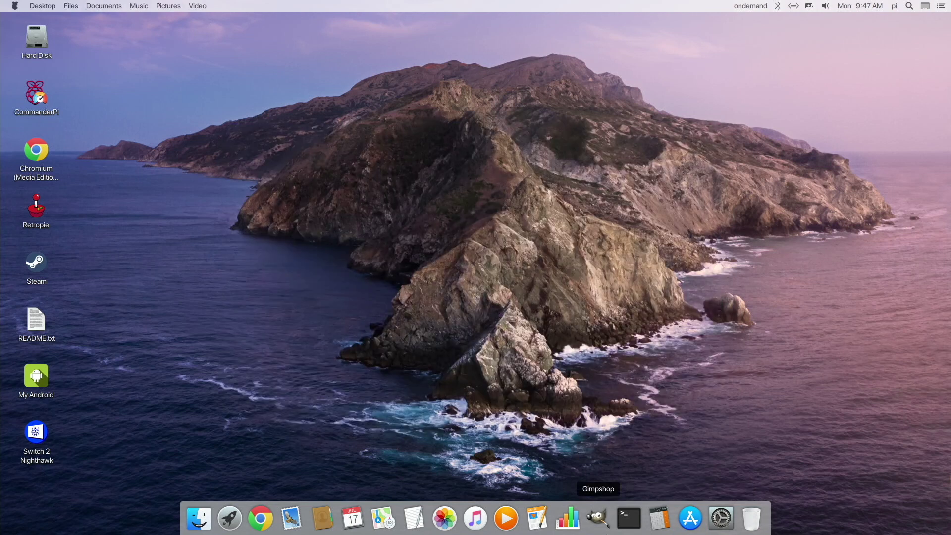
{"action": "left_click", "coordinate": [568, 520]}
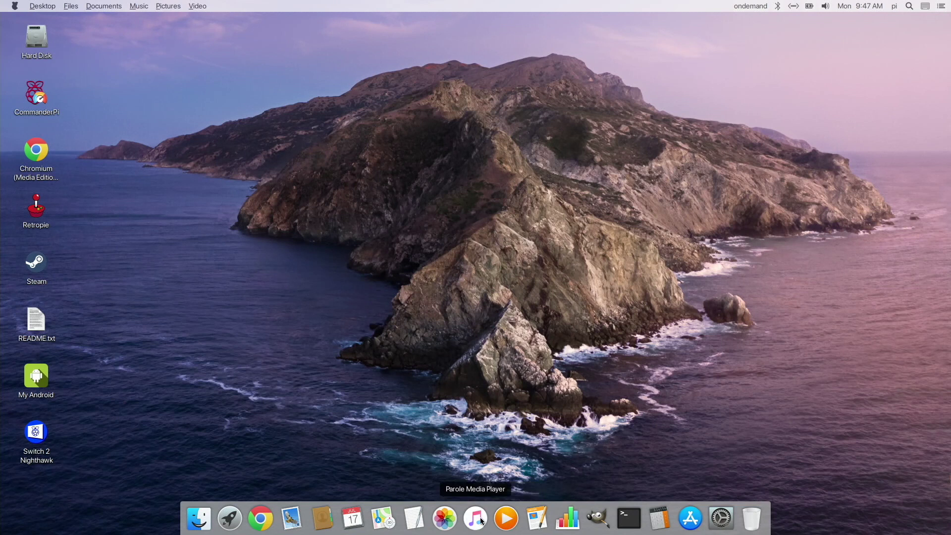
{"action": "left_click", "coordinate": [418, 519]}
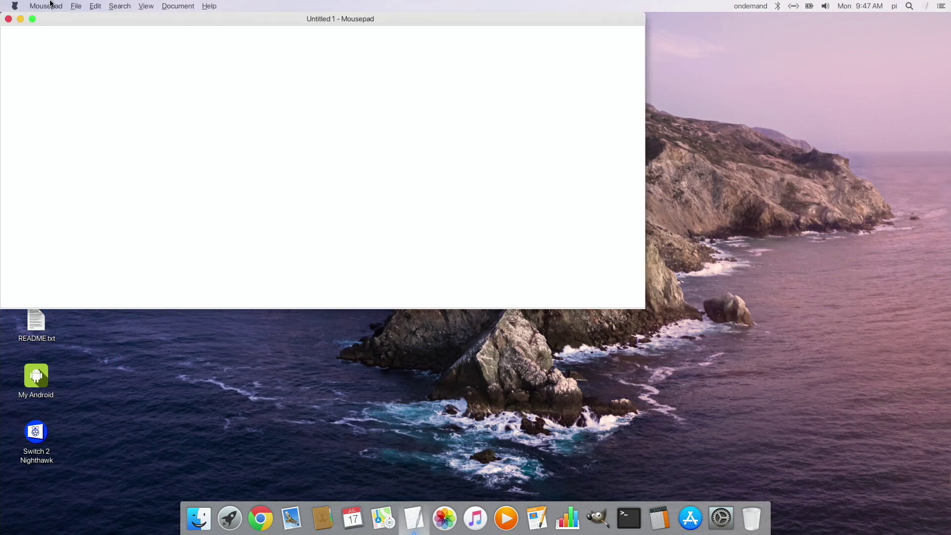
{"action": "left_click", "coordinate": [418, 519]}
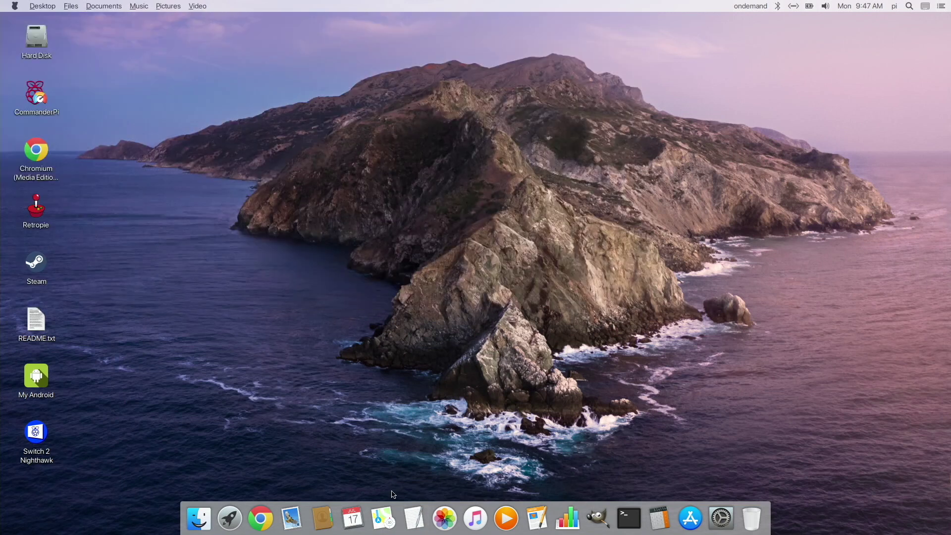
Step: Open Maps and zoom into northern Brazil
{"action": "left_click", "coordinate": [383, 519]}
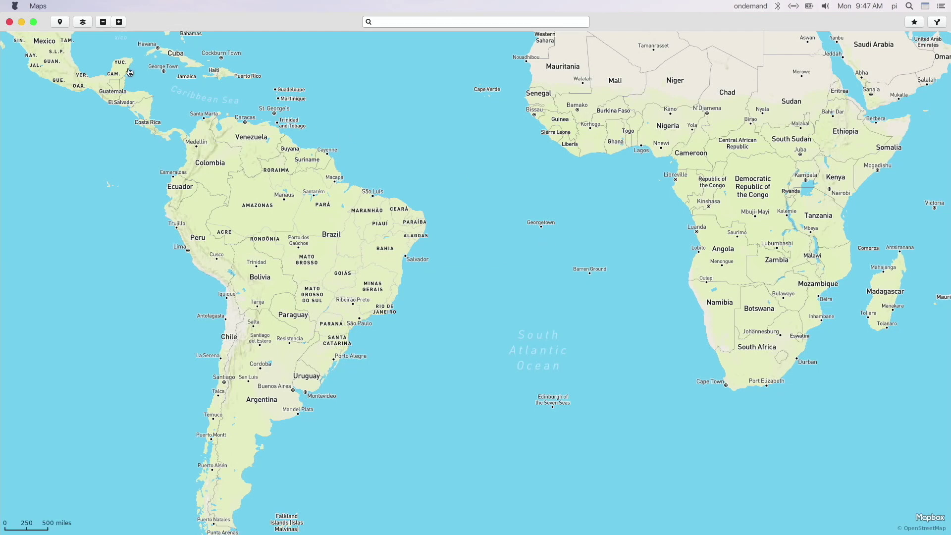
{"action": "double_click", "coordinate": [323, 185]}
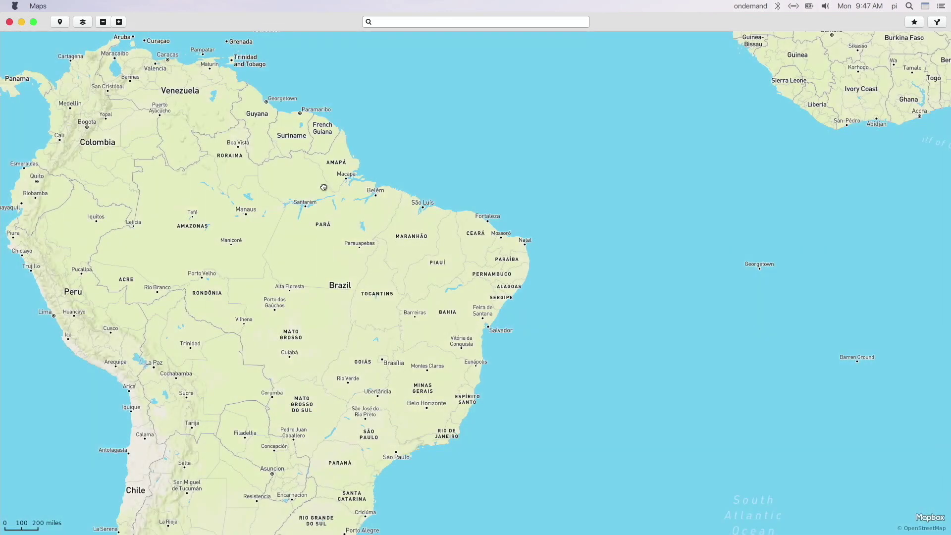
{"action": "double_click", "coordinate": [324, 187]}
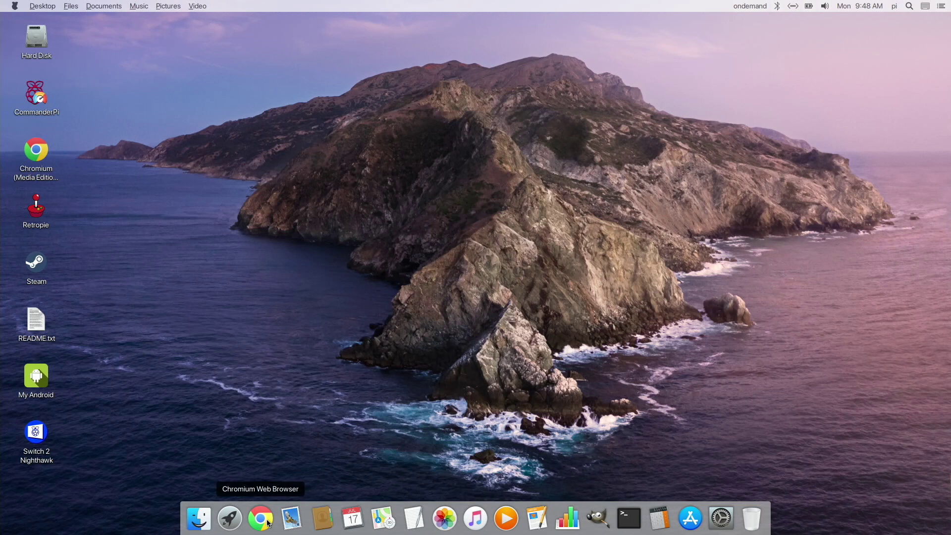
{"action": "mouse_move", "coordinate": [40, 150]}
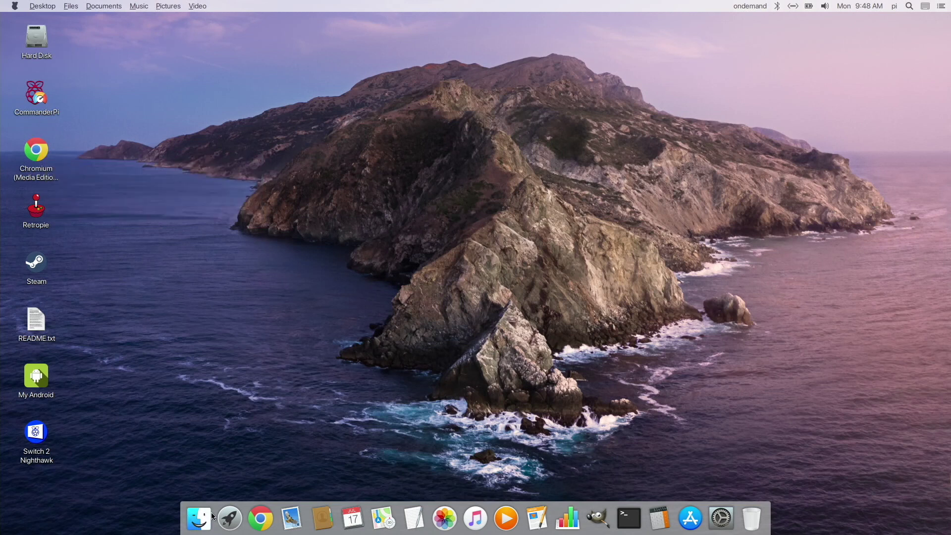
{"action": "left_click", "coordinate": [232, 519]}
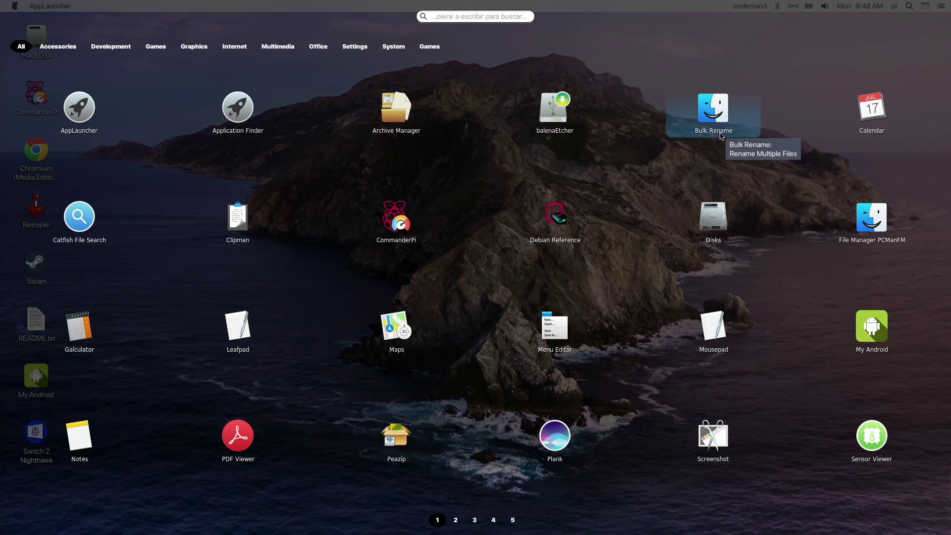
{"action": "key", "text": "Escape"}
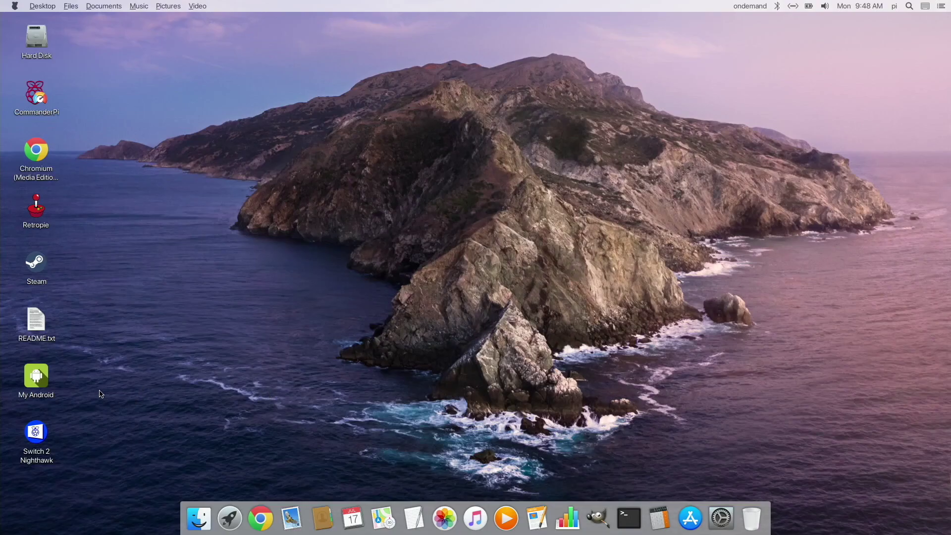
{"action": "left_click", "coordinate": [41, 435]}
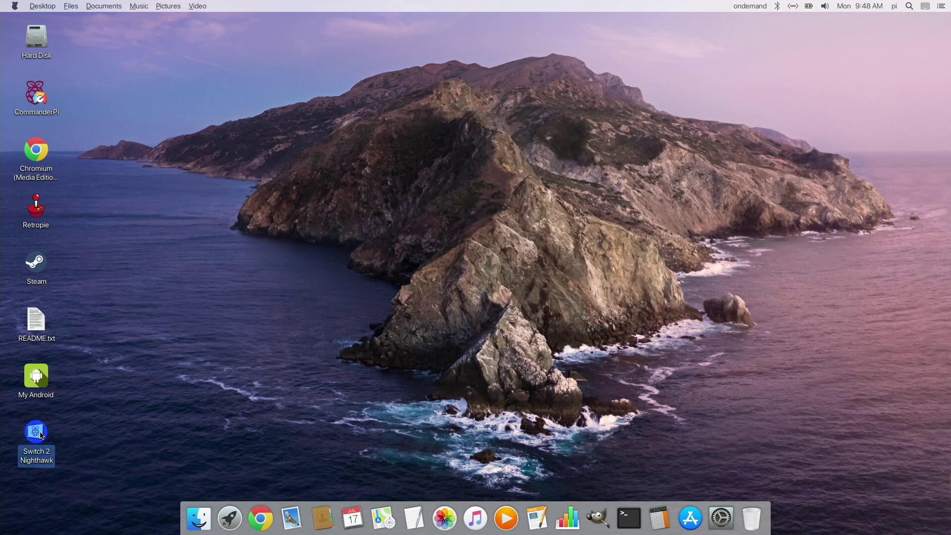
{"action": "double_click", "coordinate": [40, 435]}
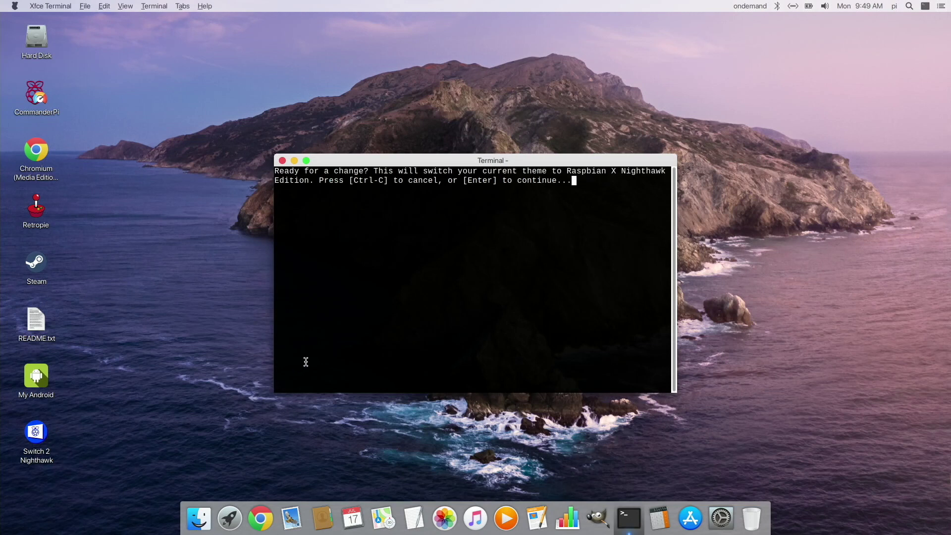
{"action": "key", "text": "Return"}
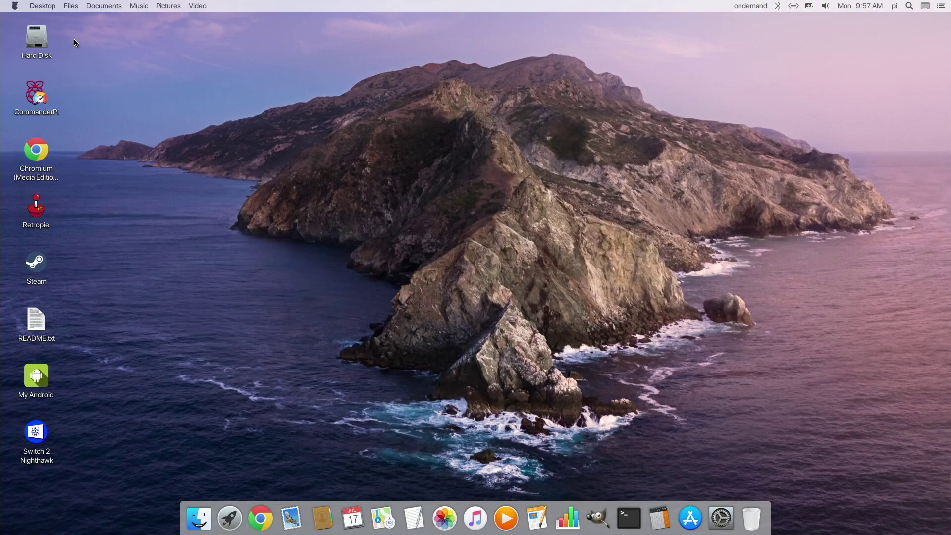
Step: Open the applications menu, browse Accessories, Multimedia and Settings, and show the Office programs
{"action": "left_click", "coordinate": [15, 6]}
{"action": "mouse_move", "coordinate": [44, 90]}
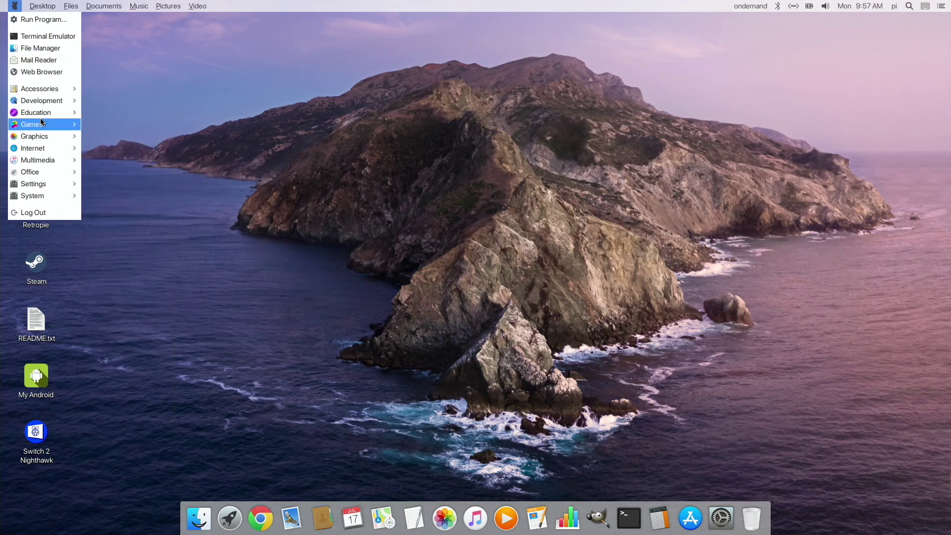
{"action": "mouse_move", "coordinate": [51, 159]}
{"action": "mouse_move", "coordinate": [40, 186]}
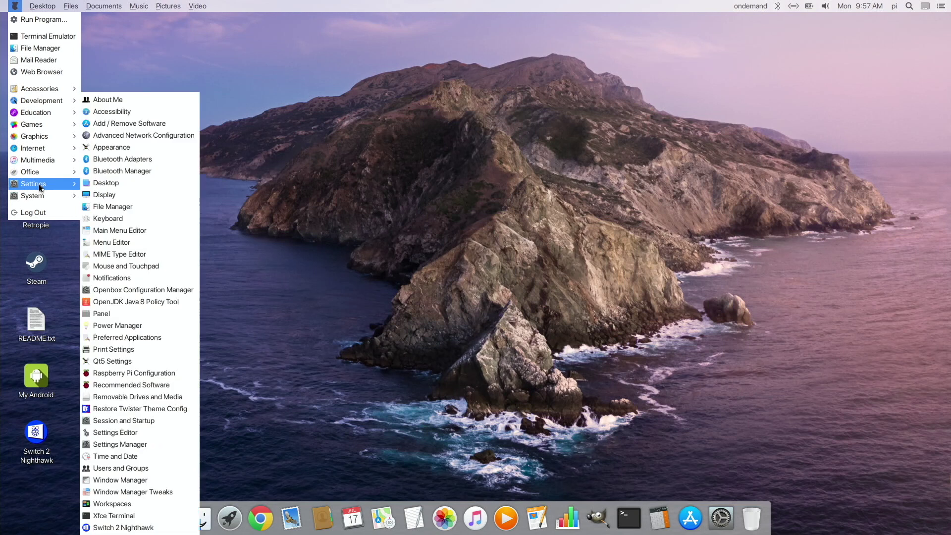
{"action": "left_click", "coordinate": [40, 186]}
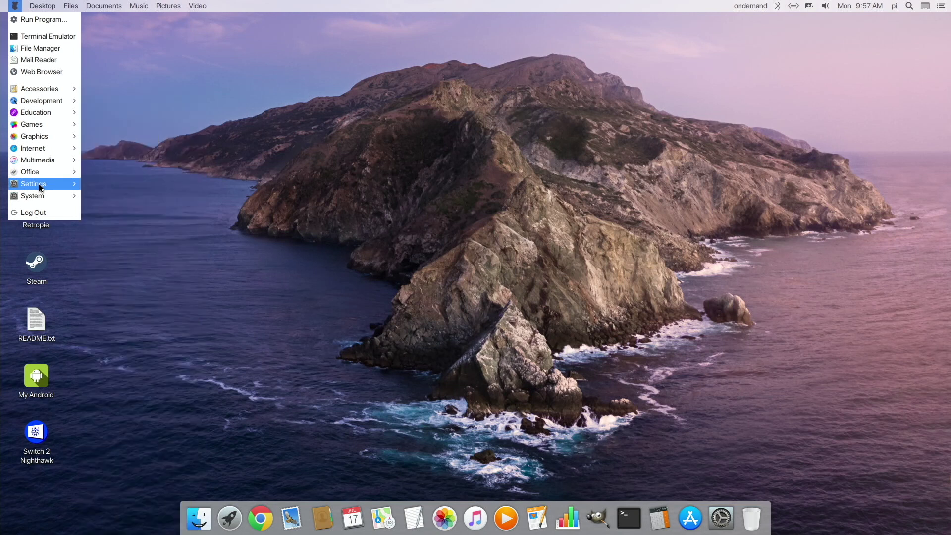
{"action": "mouse_move", "coordinate": [76, 170]}
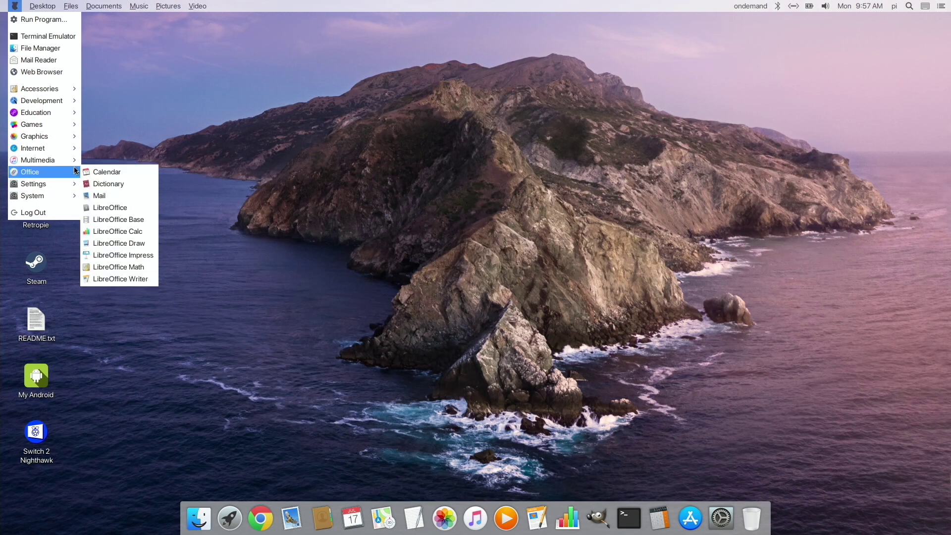